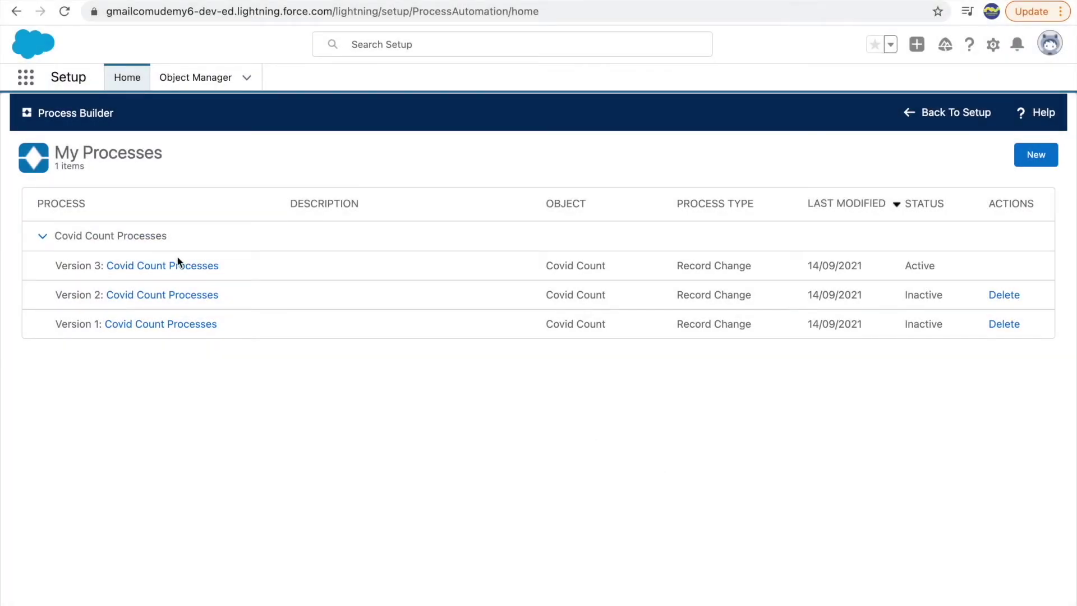
Collapse the Covid Count Processes version list and highlight Total Cases 138,700 on record CC-0020.
left_click(42, 236)
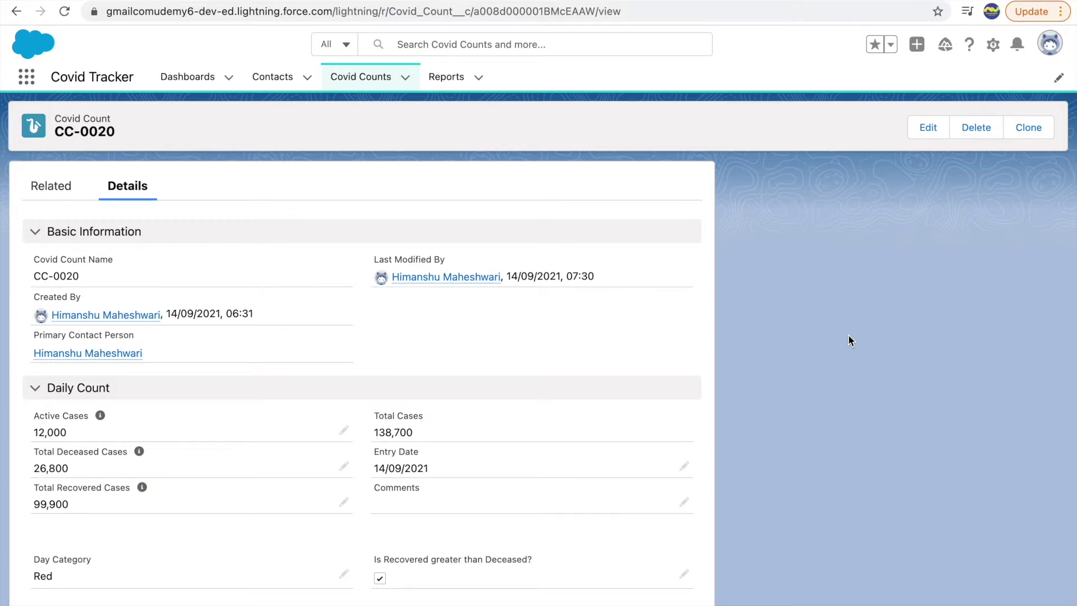
left_click(397, 429)
left_click_drag(397, 429, 368, 429)
left_click(446, 442)
left_click(433, 434)
Check the notifications list and user account menu, then re-highlight Total Cases 138,700.
left_click(1019, 44)
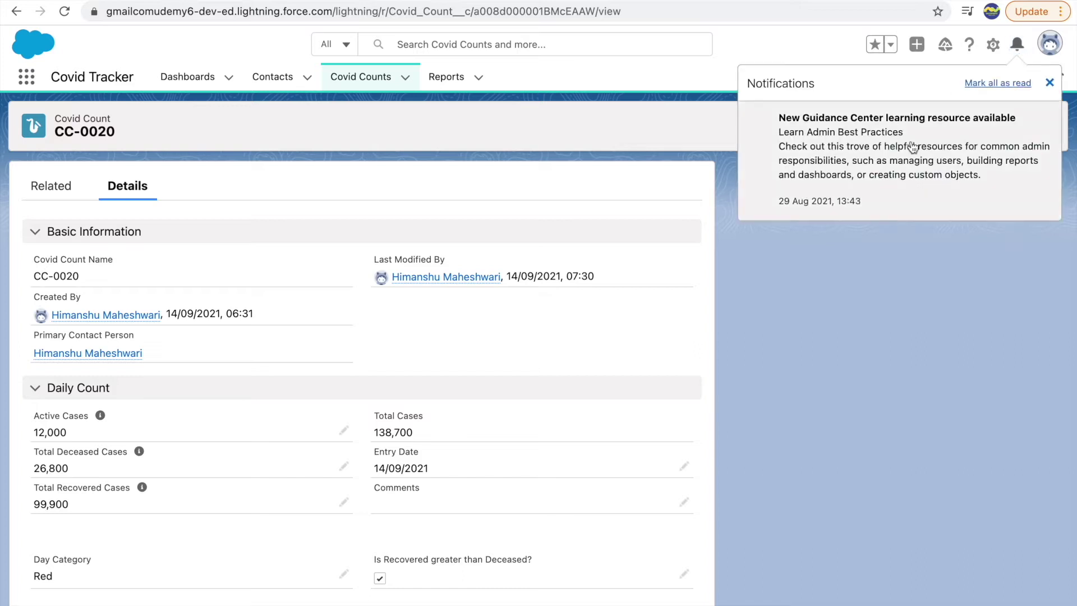
left_click(1049, 82)
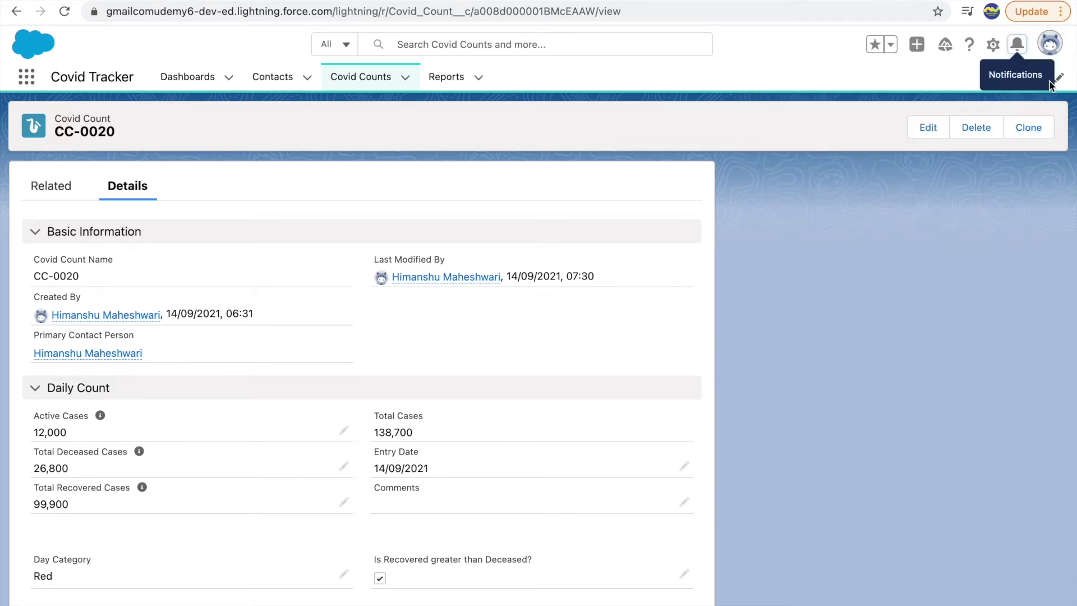
left_click(1050, 45)
left_click(755, 51)
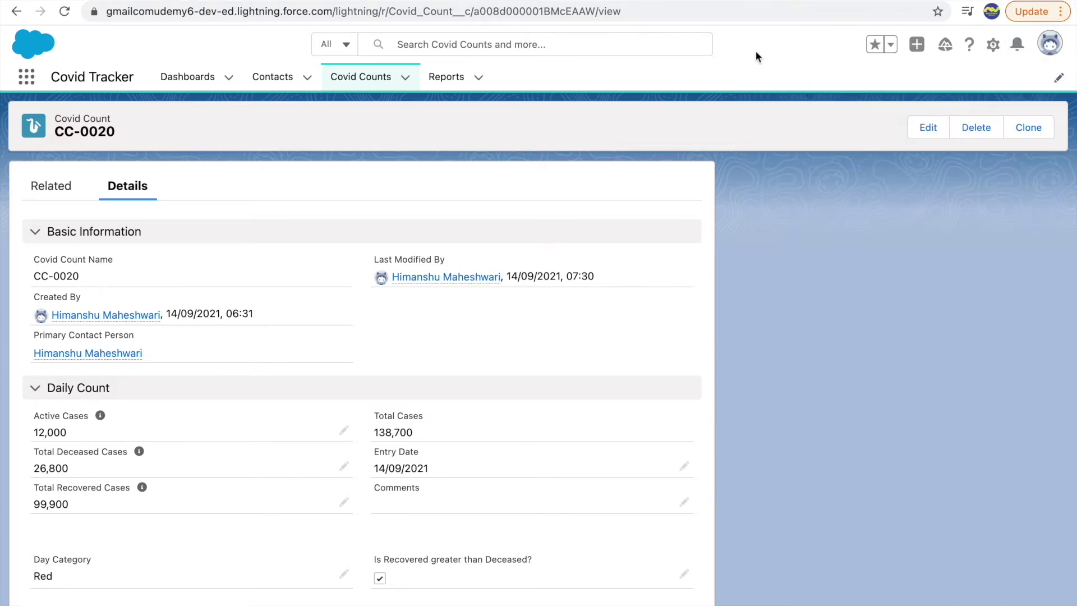
left_click_drag(420, 435, 372, 430)
left_click(815, 416)
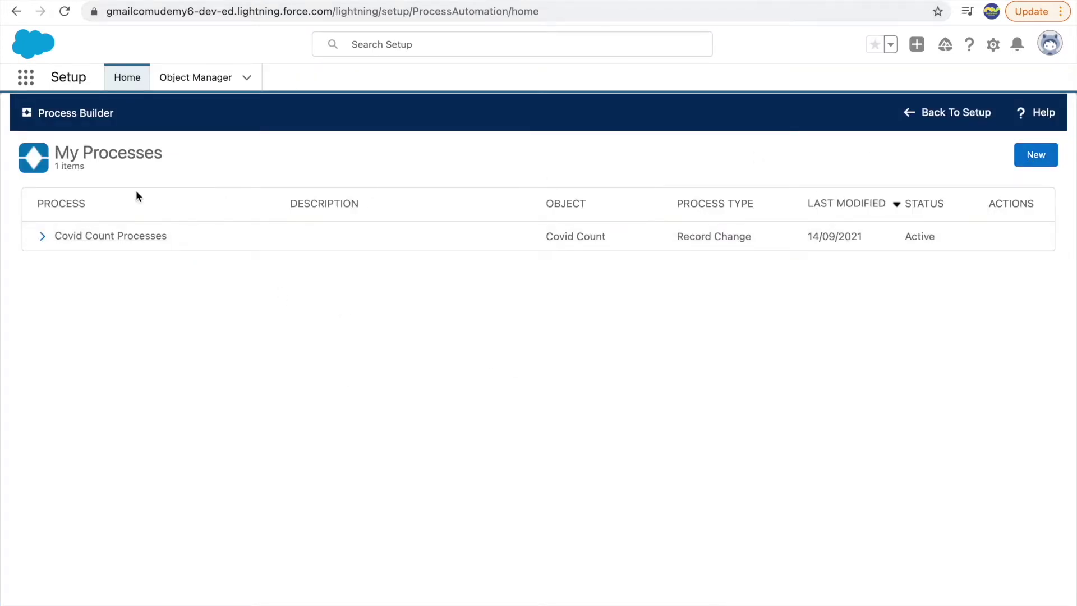
Clone active Version 3 of Covid Count Processes and save it as a new version.
left_click(43, 236)
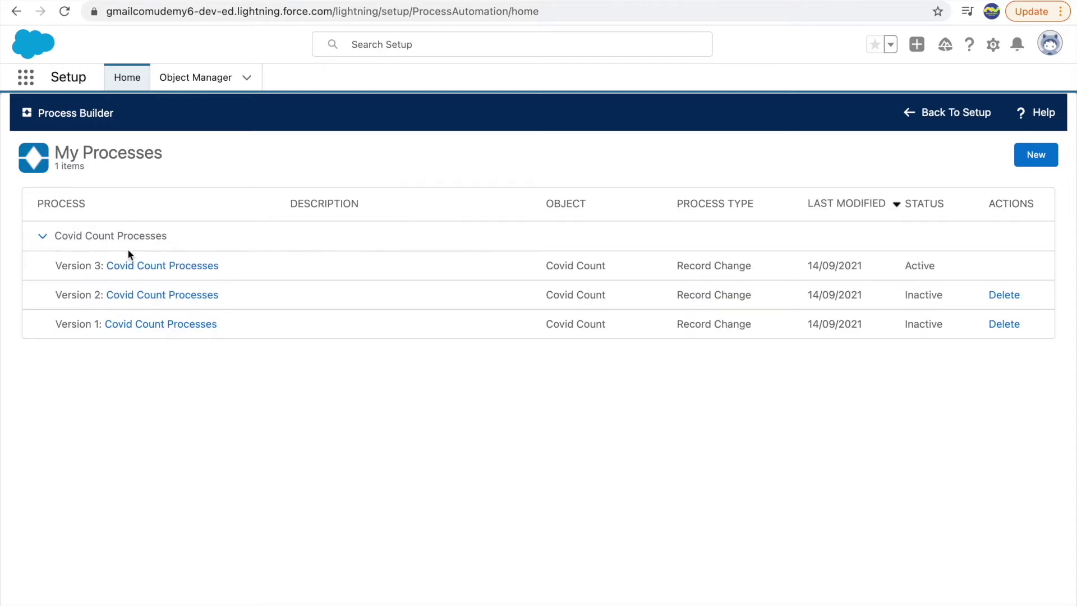
left_click(150, 268)
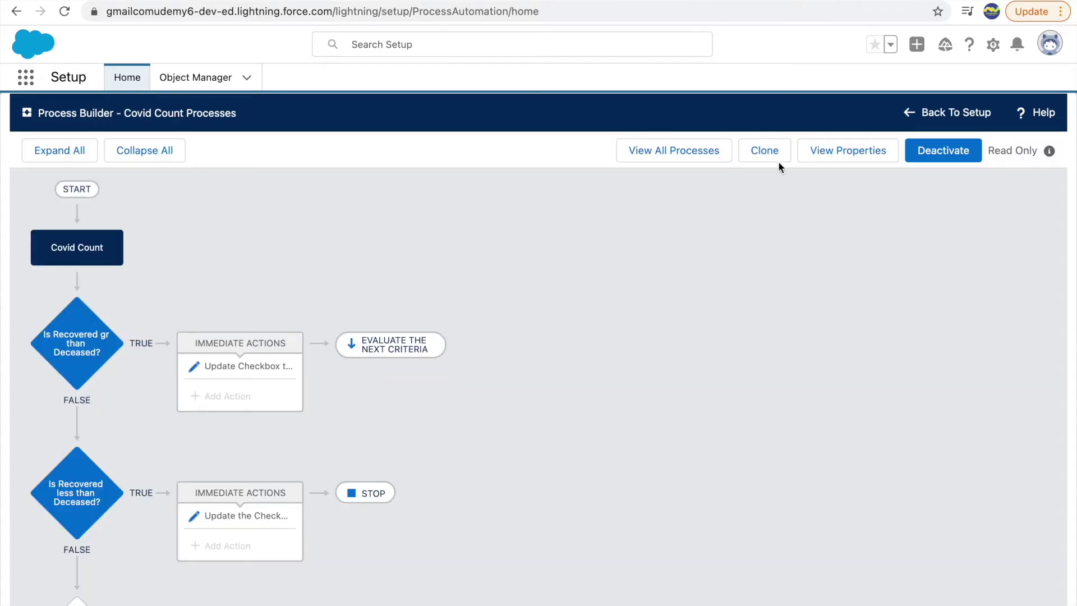
left_click(774, 157)
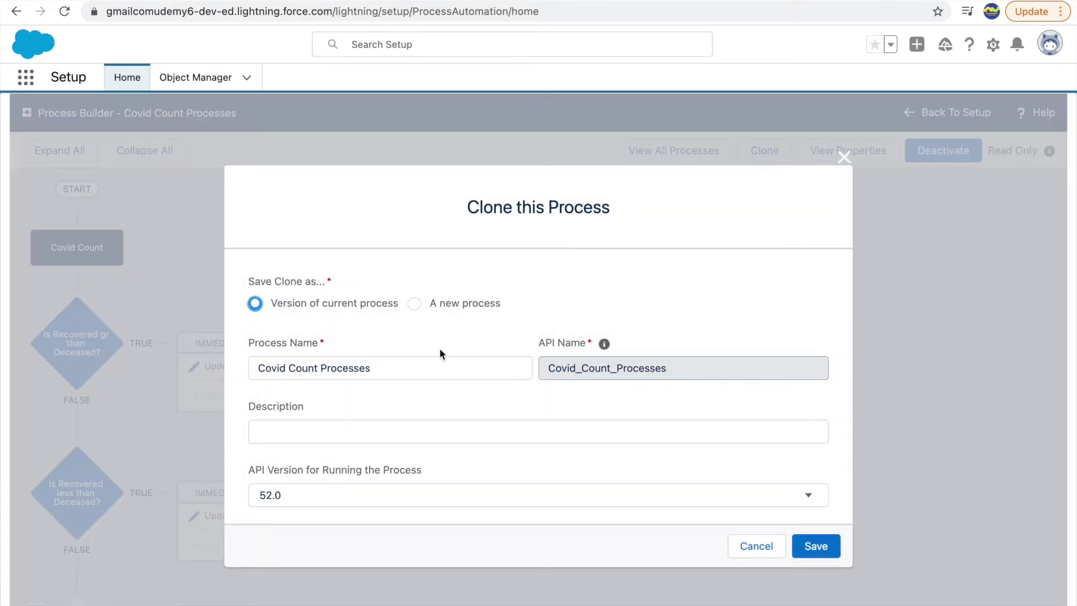
left_click(814, 545)
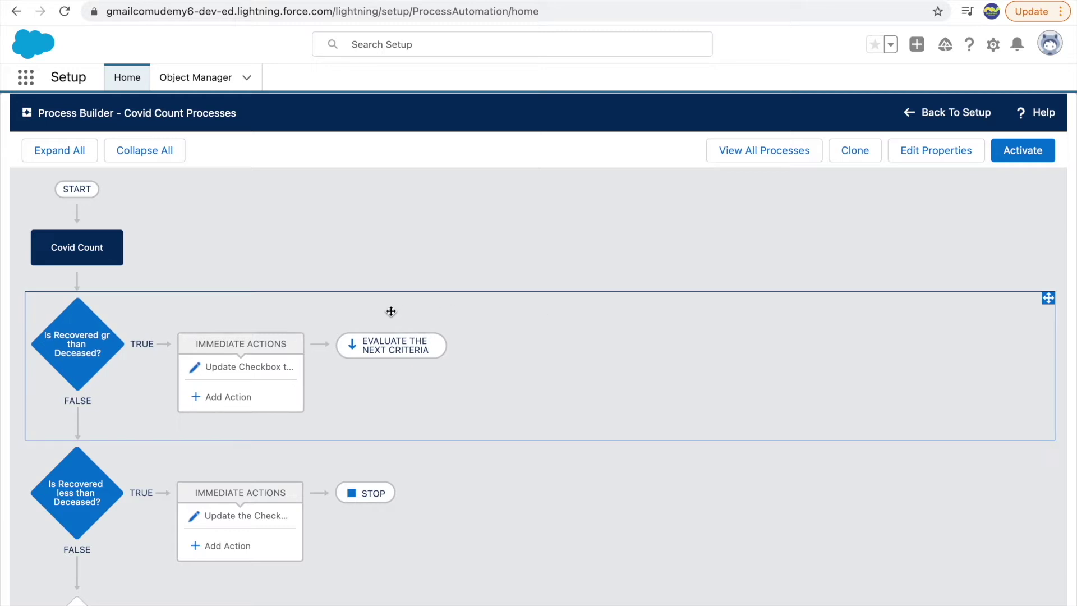
Add a third criteria named 'Are Total Cases more than 1L?'.
scroll(353, 421, "down", 3)
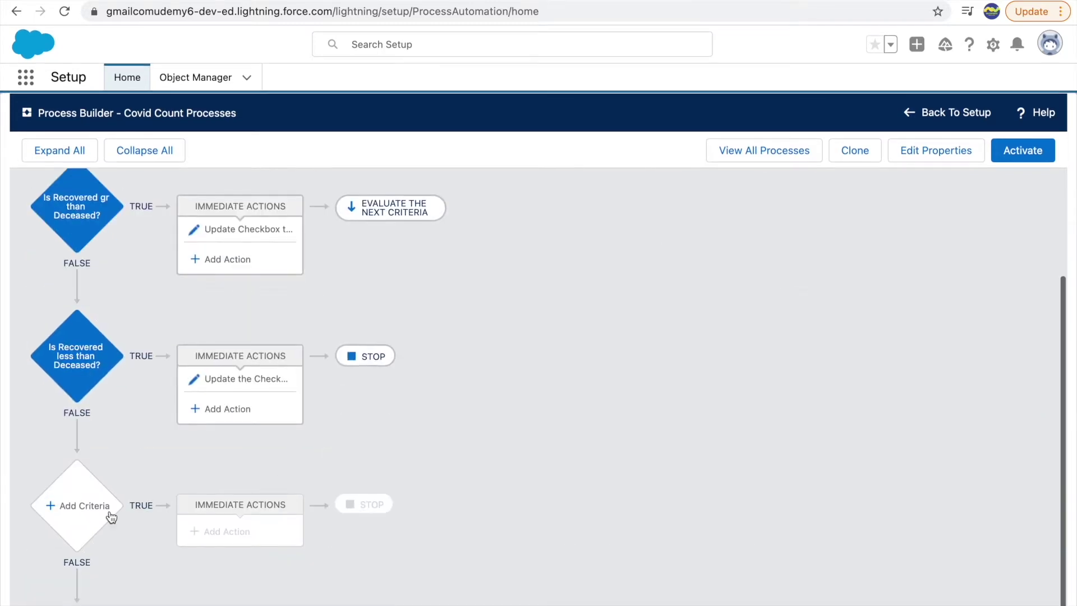
scroll(308, 355, "up", 2)
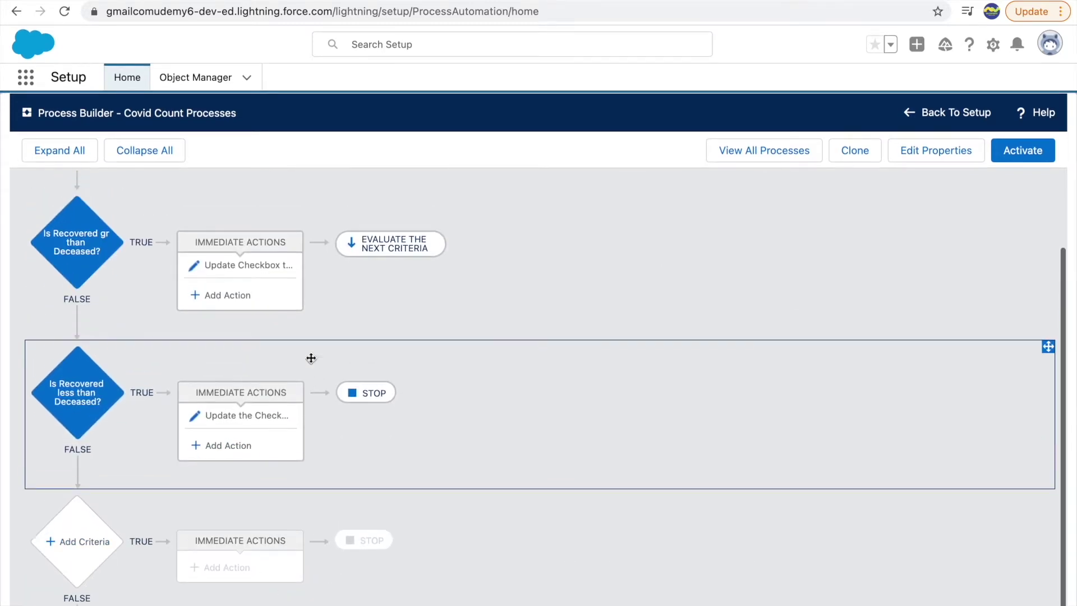
scroll(153, 372, "down", 2)
left_click(81, 507)
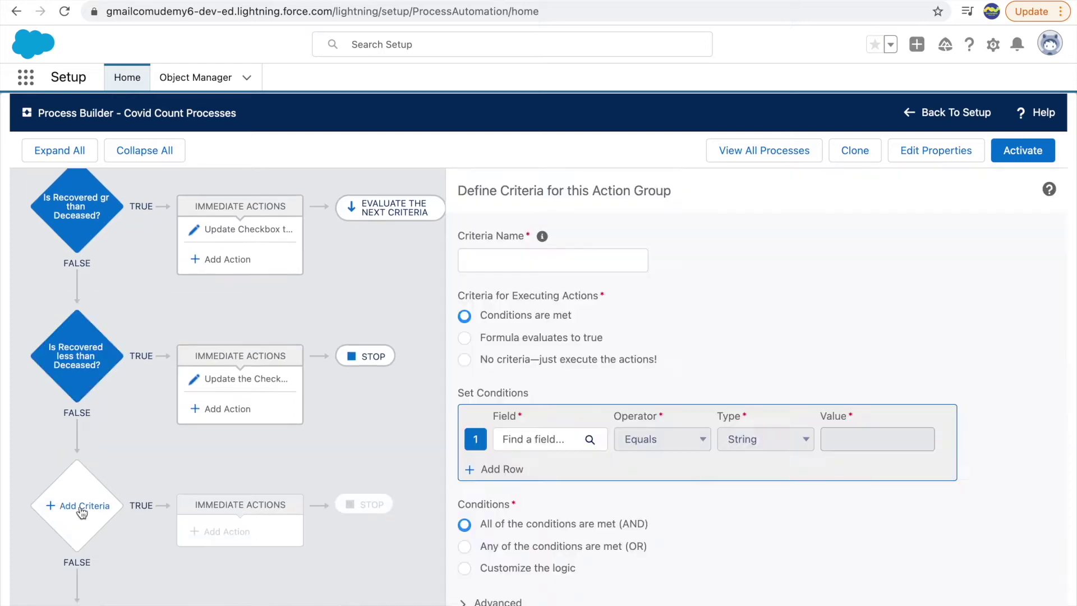
left_click(523, 262)
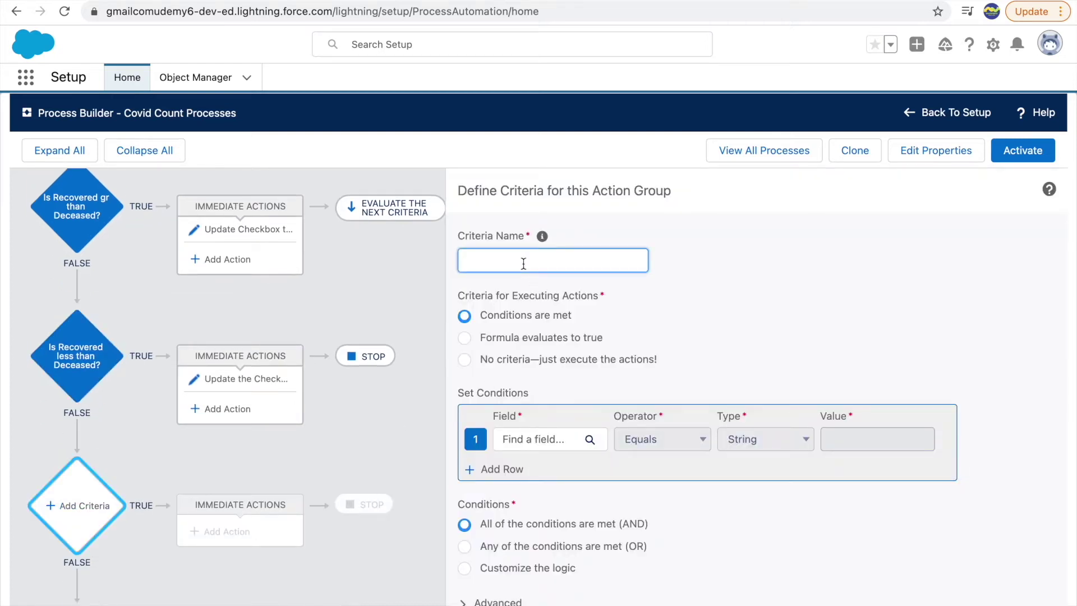
type("Are Total Cases more than 1L?")
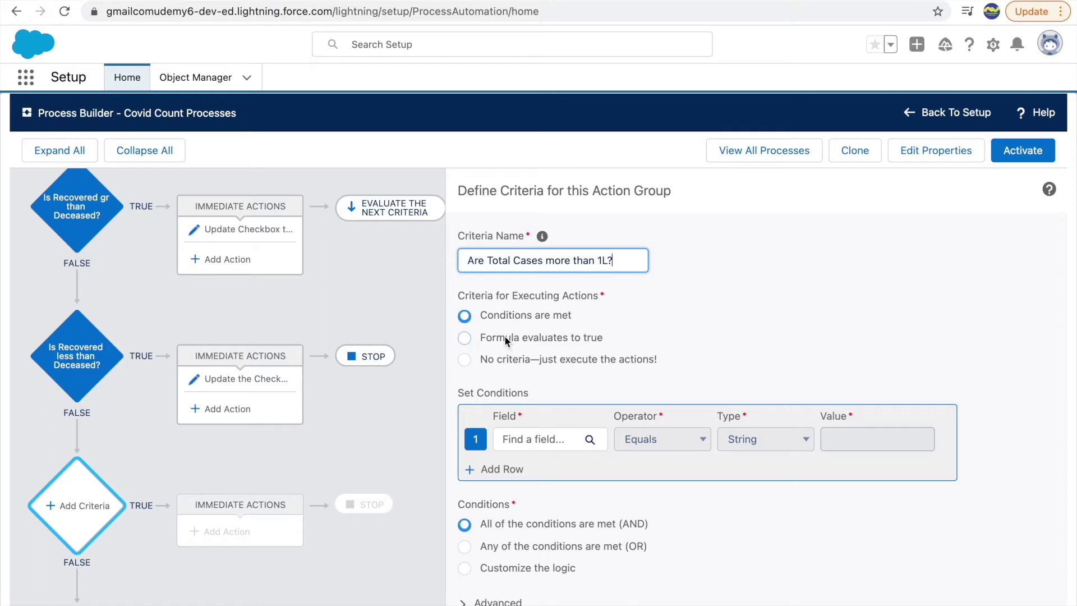
Set the condition Total Cases greater than or equal to 100000 and save the criteria.
left_click(510, 318)
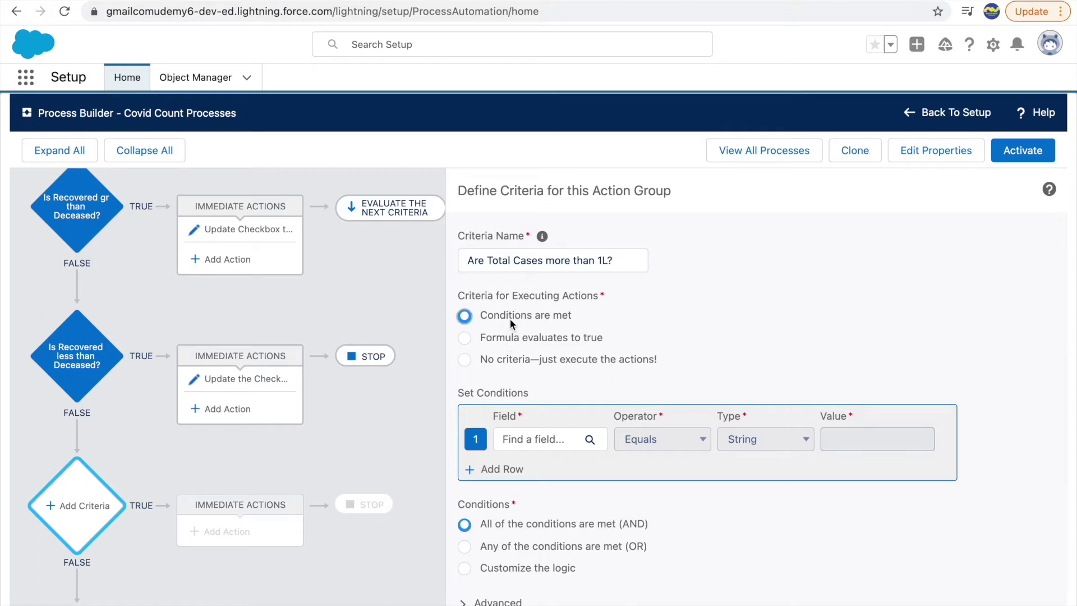
left_click(547, 439)
type("Total")
left_click(495, 343)
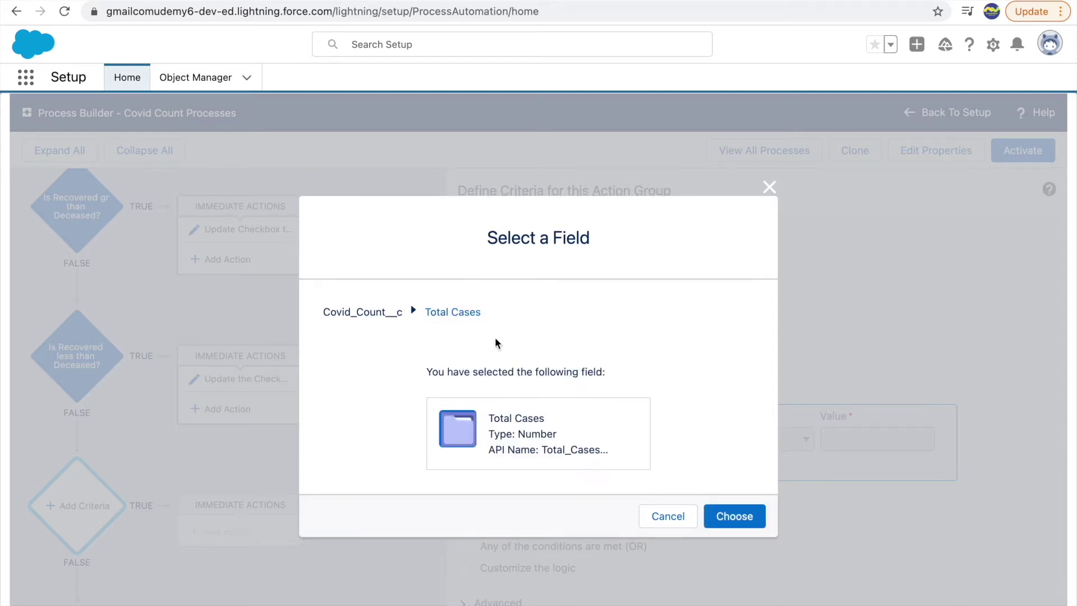
left_click(725, 514)
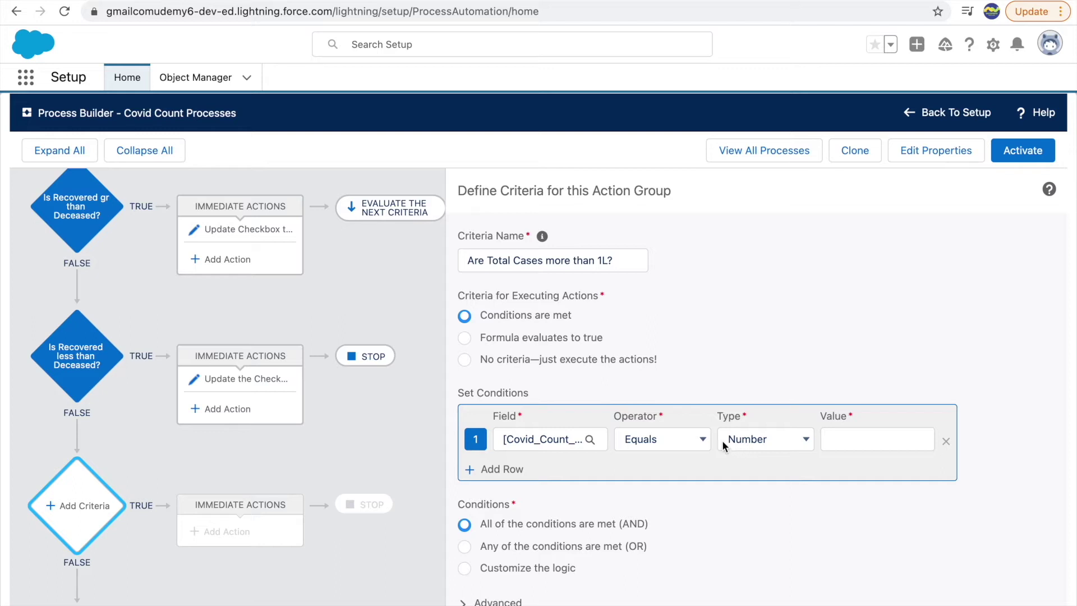
left_click(702, 439)
left_click(661, 490)
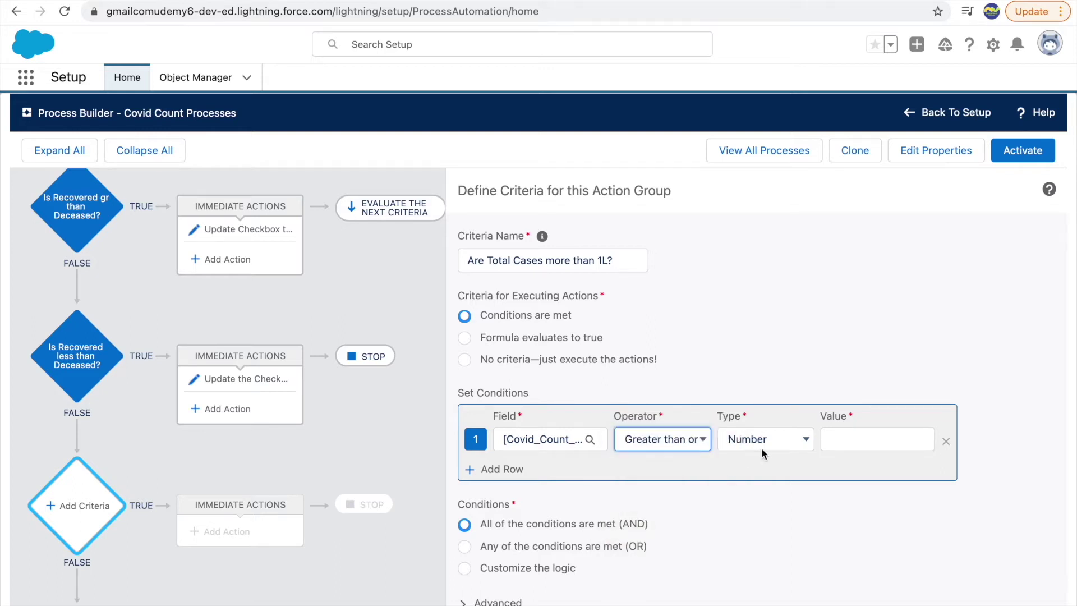
left_click(858, 435)
type("100")
type("000")
left_click(809, 515)
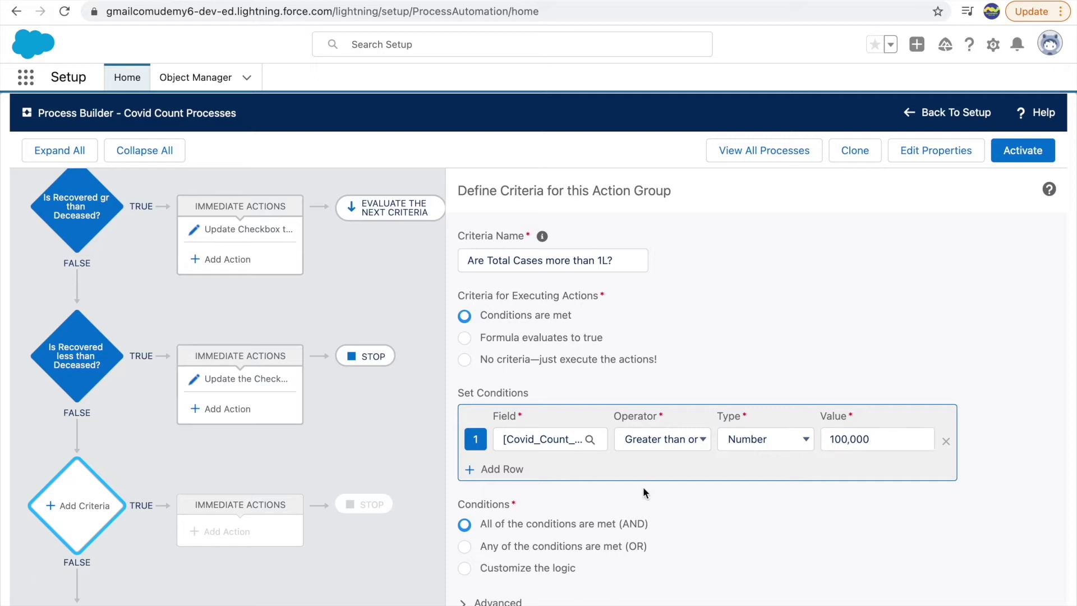
scroll(643, 487, "down", 1)
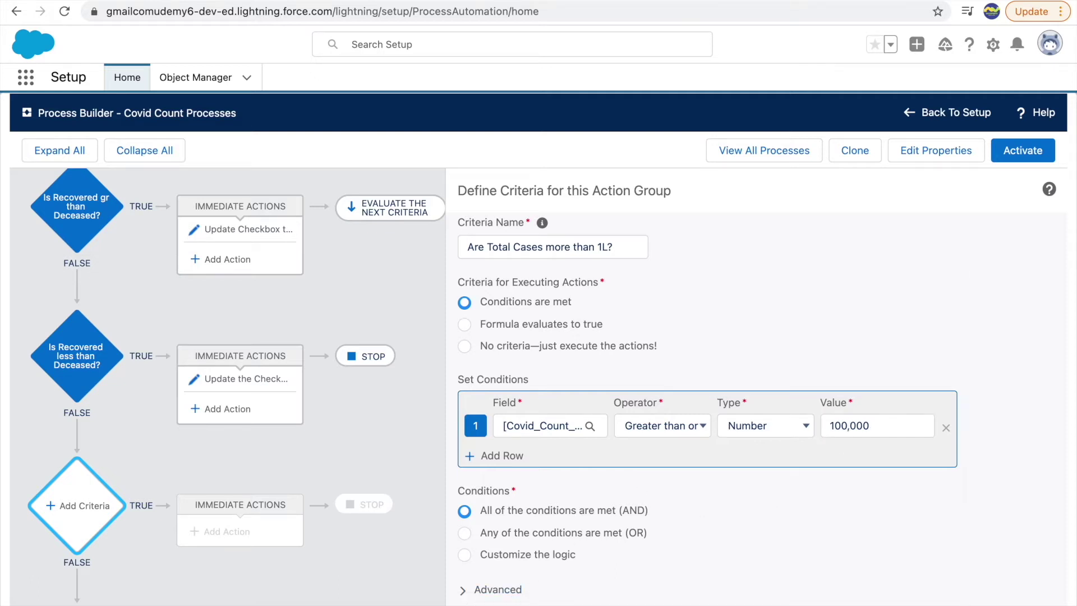
left_click(482, 598)
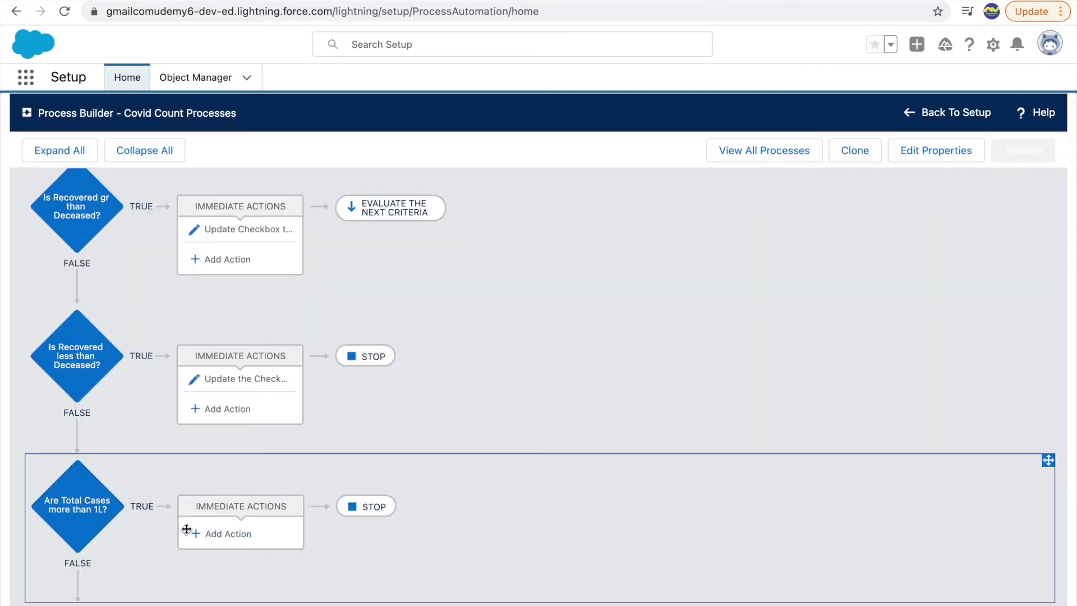
left_click(209, 536)
Choose Send Custom Notification as the action type and name it after the recipient user.
left_click(659, 261)
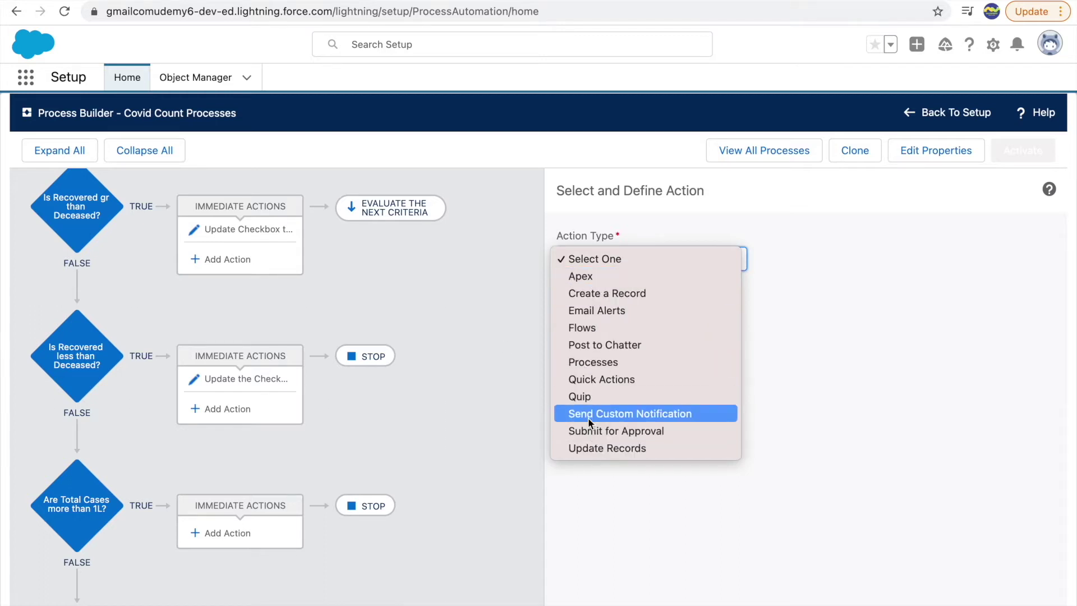
left_click(627, 416)
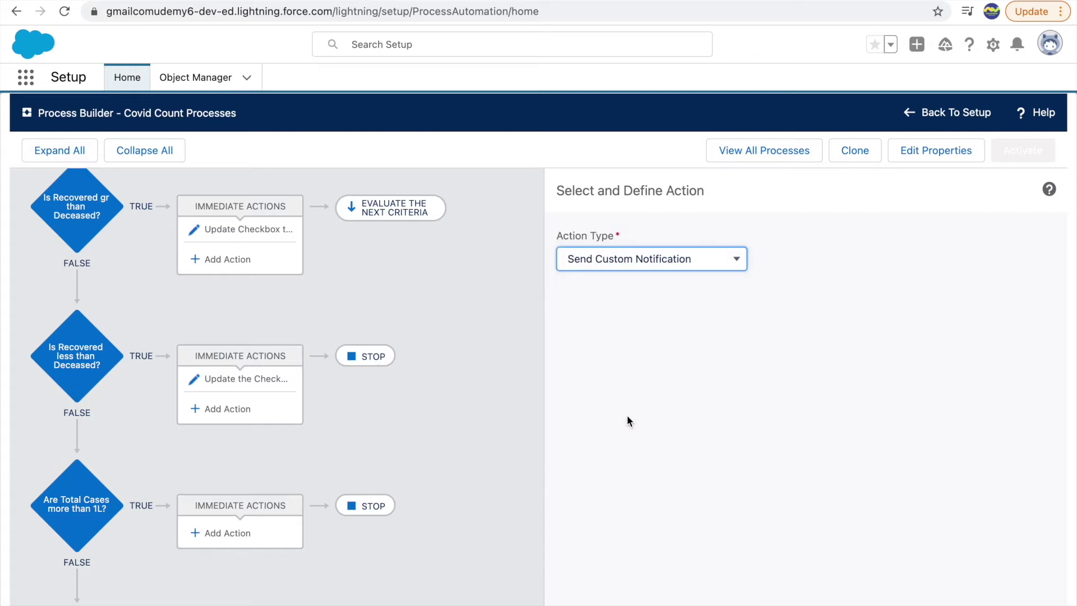
left_click(611, 321)
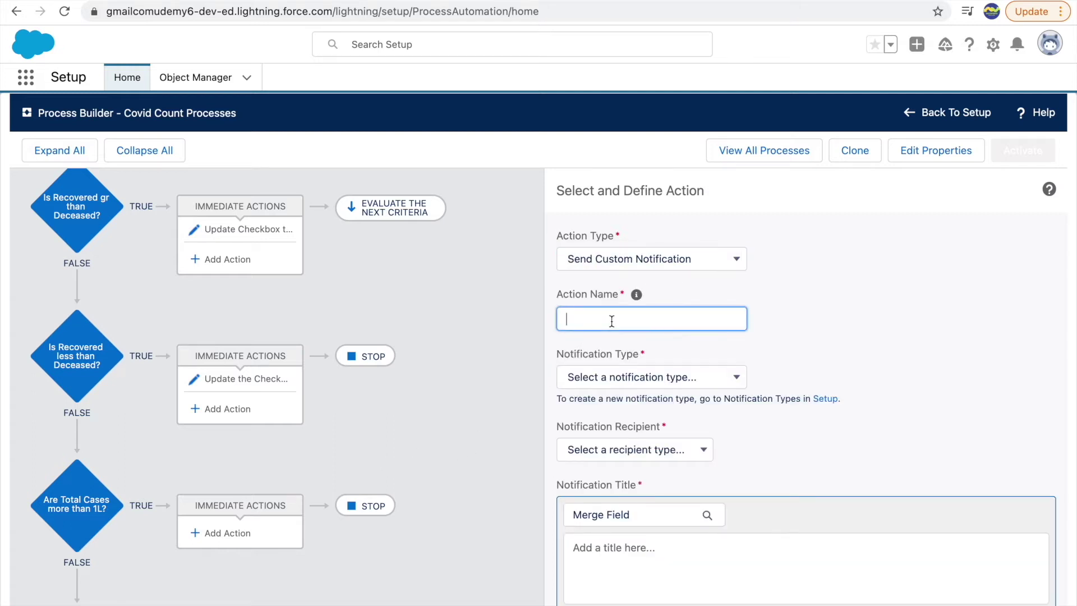
type("Notify Himanshu of")
key("BackSpace")
key("BackSpace")
Find the Notification Type list empty and open its Setup link in a new tab.
left_click(655, 378)
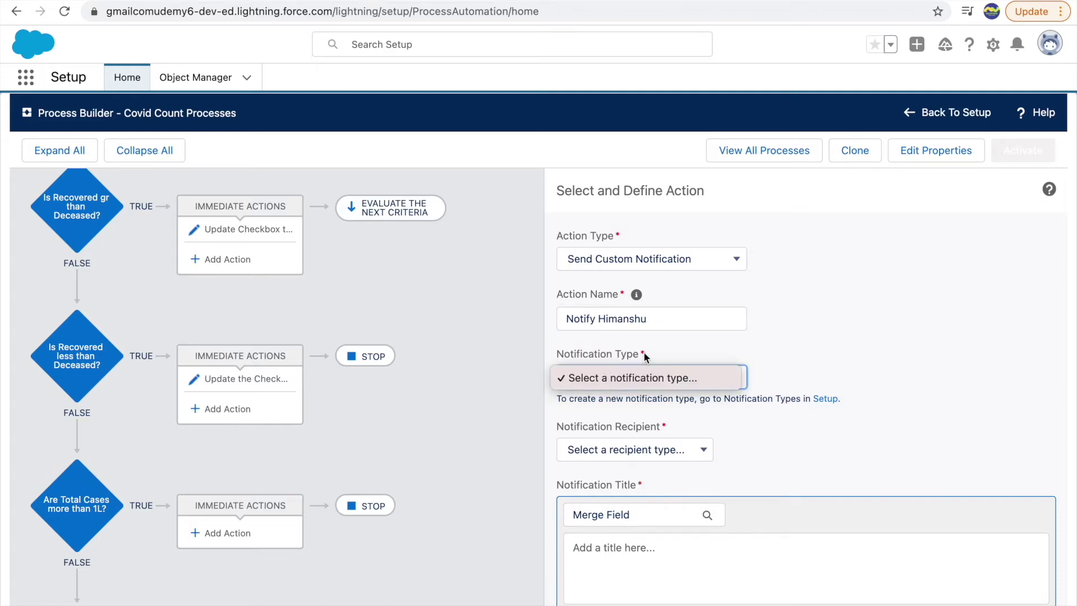
left_click(634, 358)
left_click(617, 379)
left_click(640, 378)
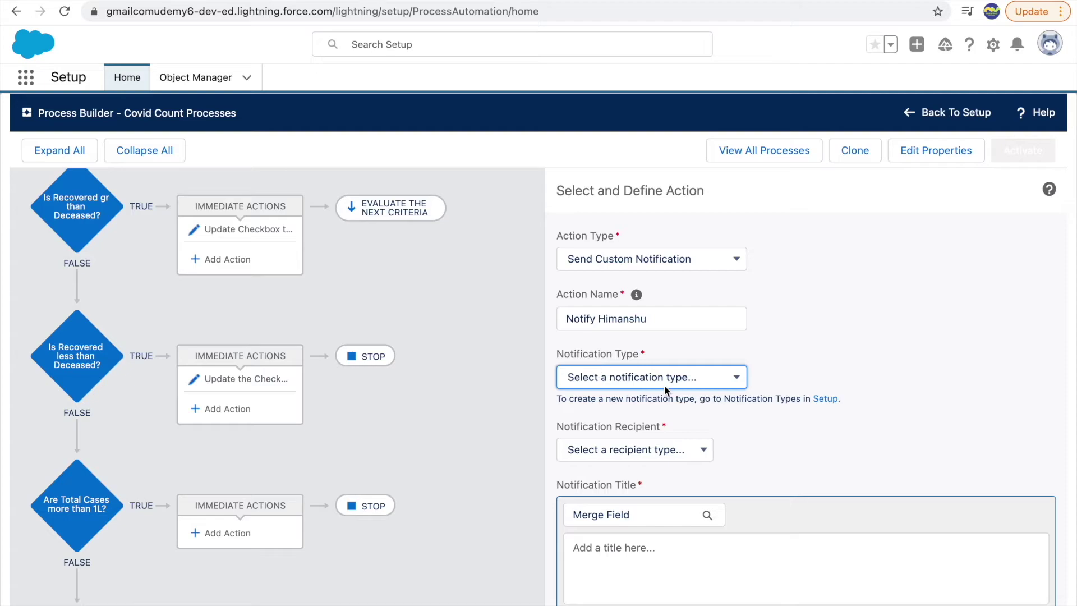
left_click(826, 401)
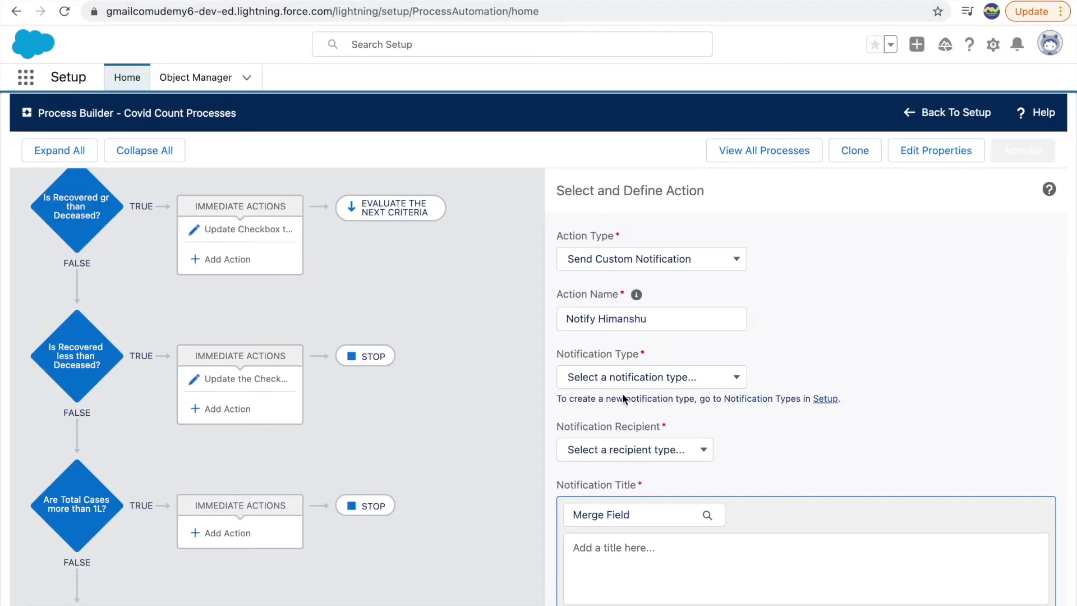
left_click_drag(730, 396, 837, 400)
Open the Custom Notifications setup page via a Quick Find search for 'notifi'.
key("ctrl+Tab")
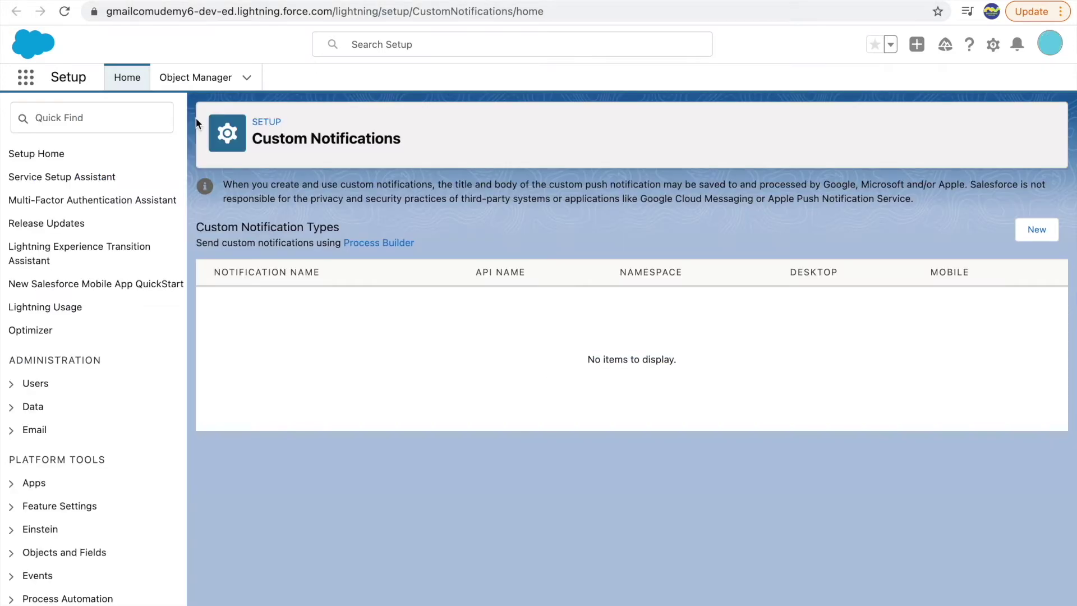
left_click(87, 115)
type("notifica")
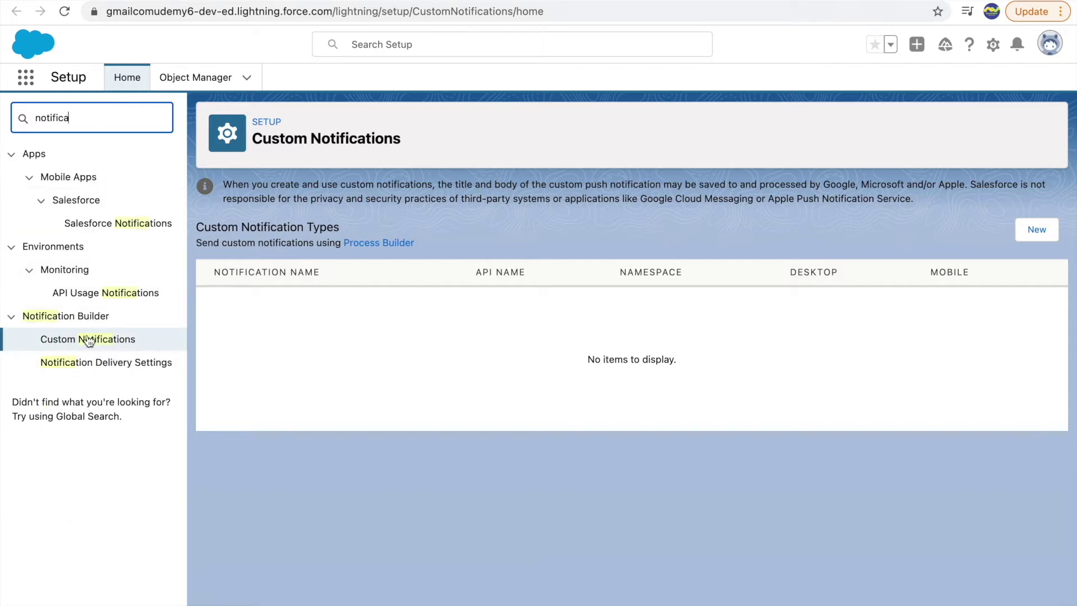
left_click(110, 343)
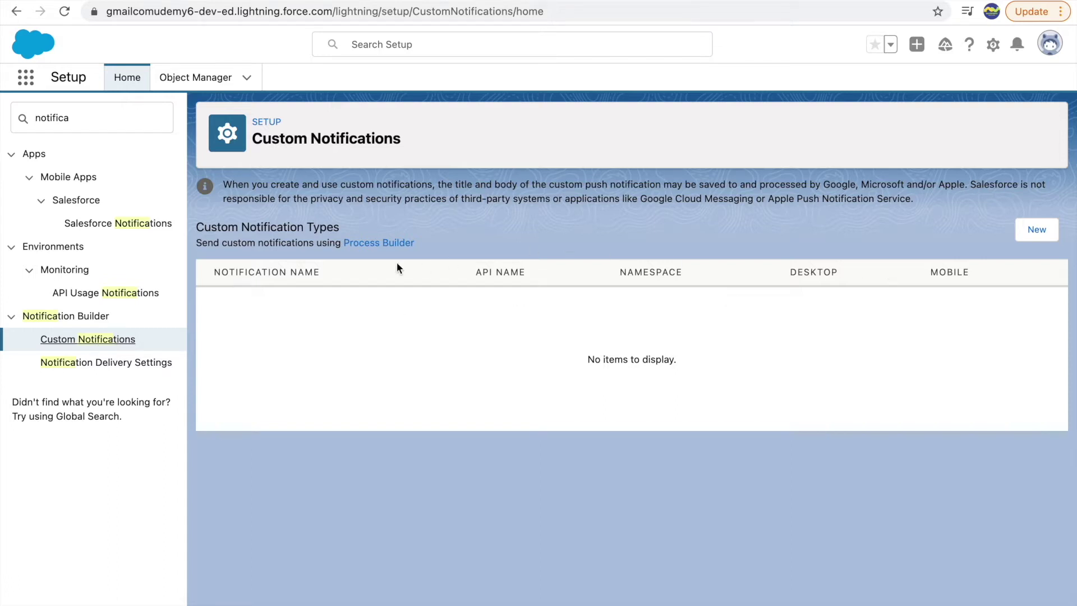
left_click_drag(218, 244, 313, 243)
left_click(412, 307)
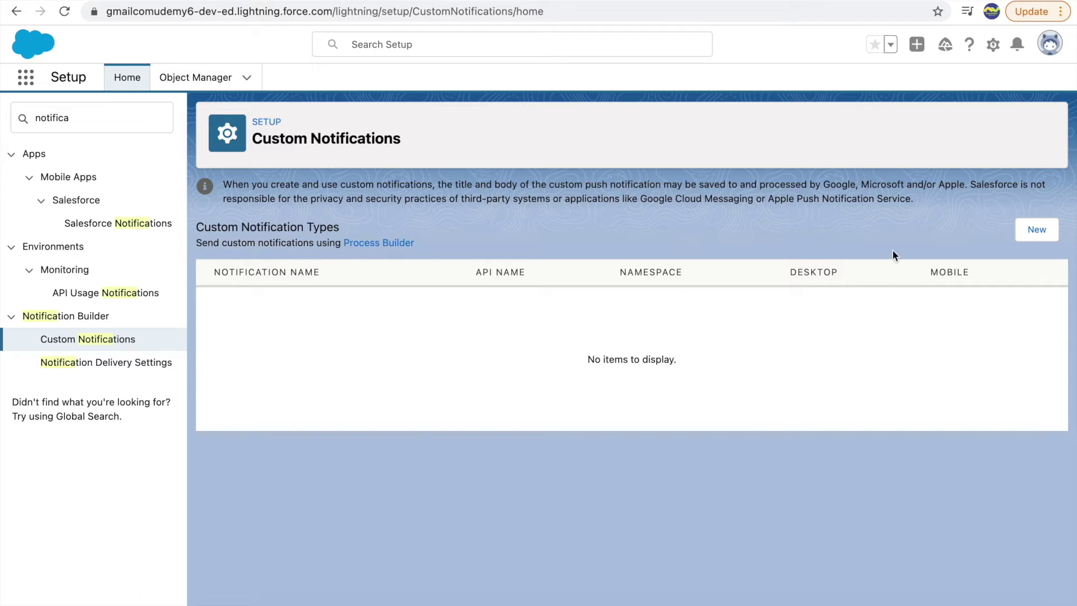
Create notification type 'Notify Admin of the Total Cases' with Desktop and Mobile enabled.
left_click(1044, 235)
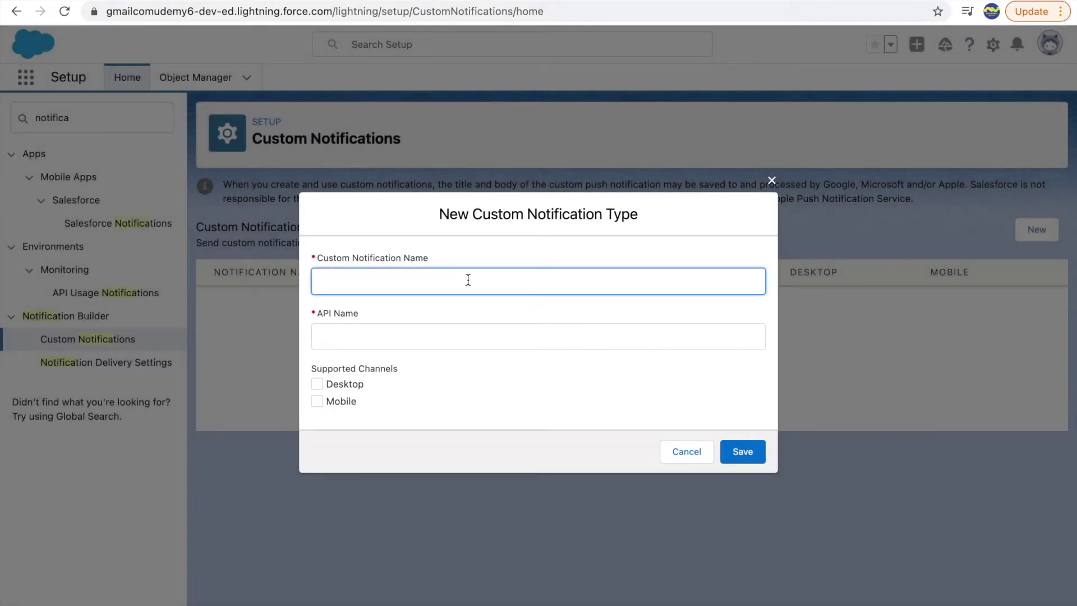
type("Notify Admin of the To")
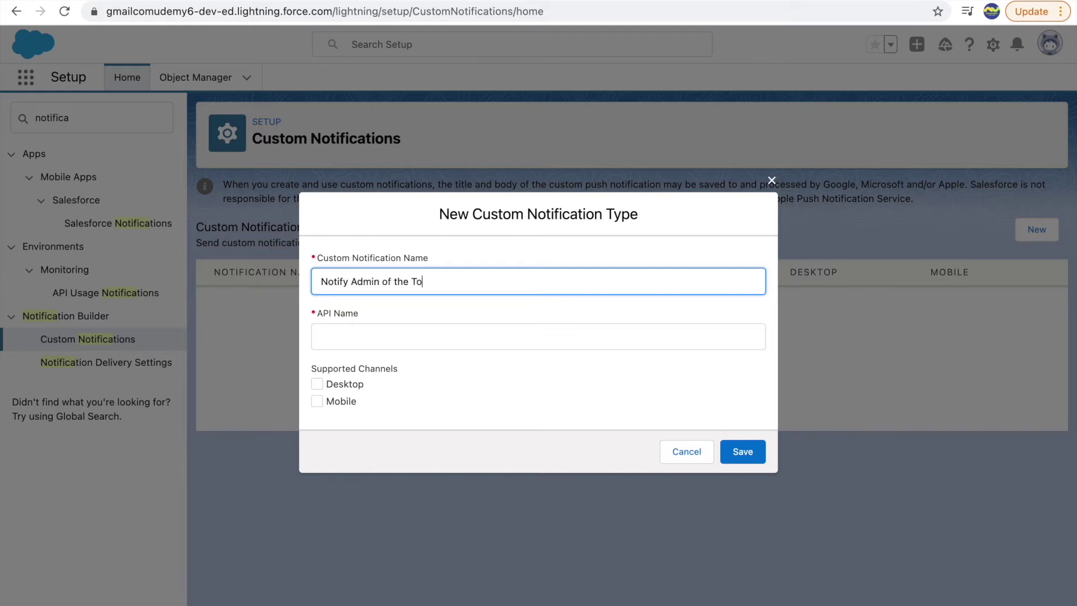
type("tal Cases")
key("Tab")
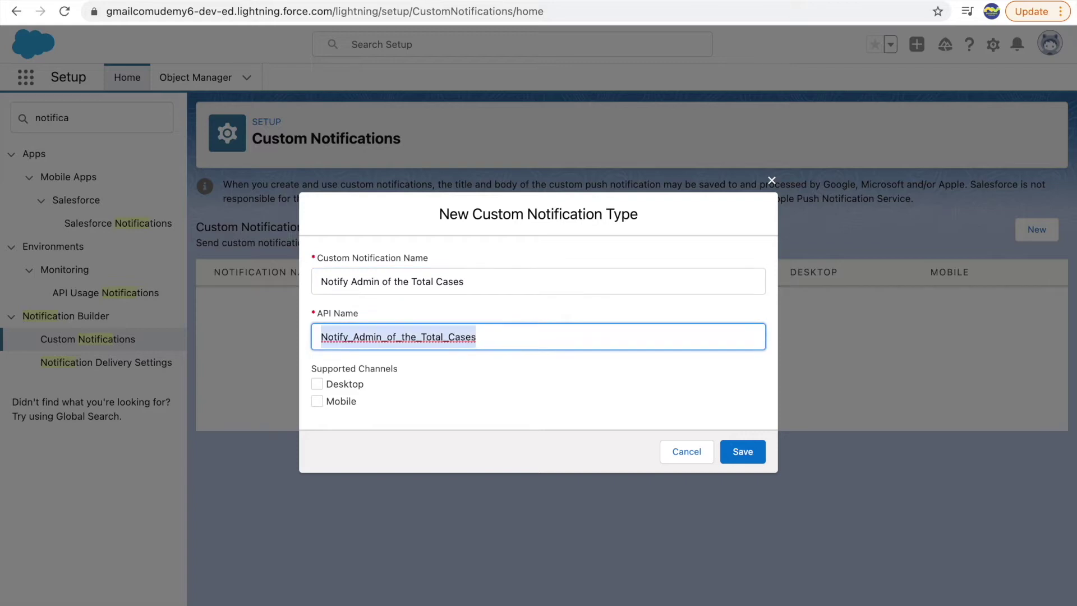
left_click(317, 385)
left_click(316, 400)
left_click(738, 452)
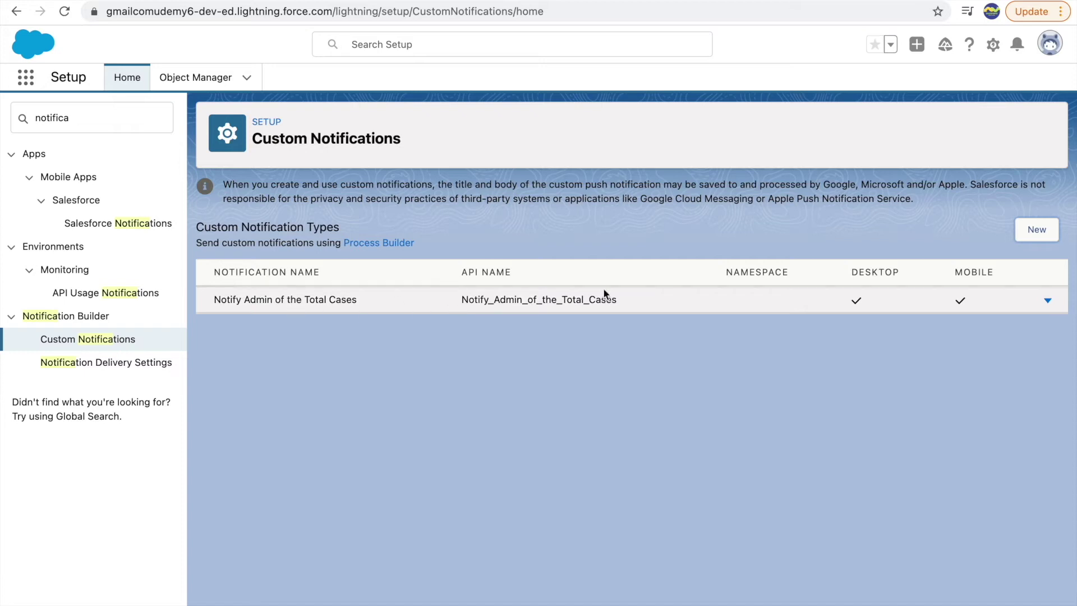
left_click(270, 2)
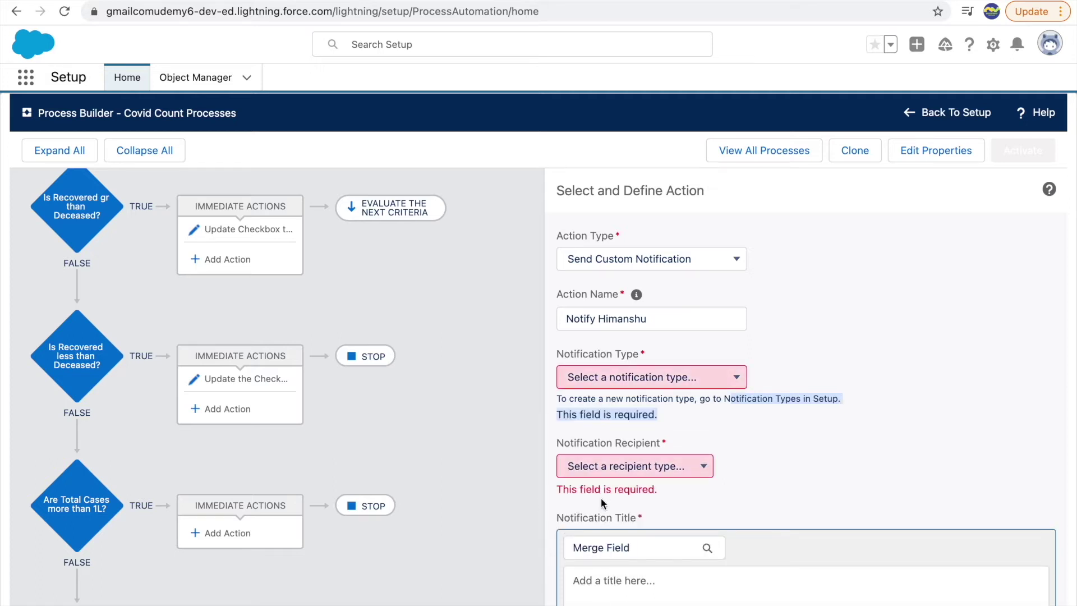
Reload Process Builder and expand Covid Count Processes to list its four versions.
left_click(510, 459)
key("ctrl+r")
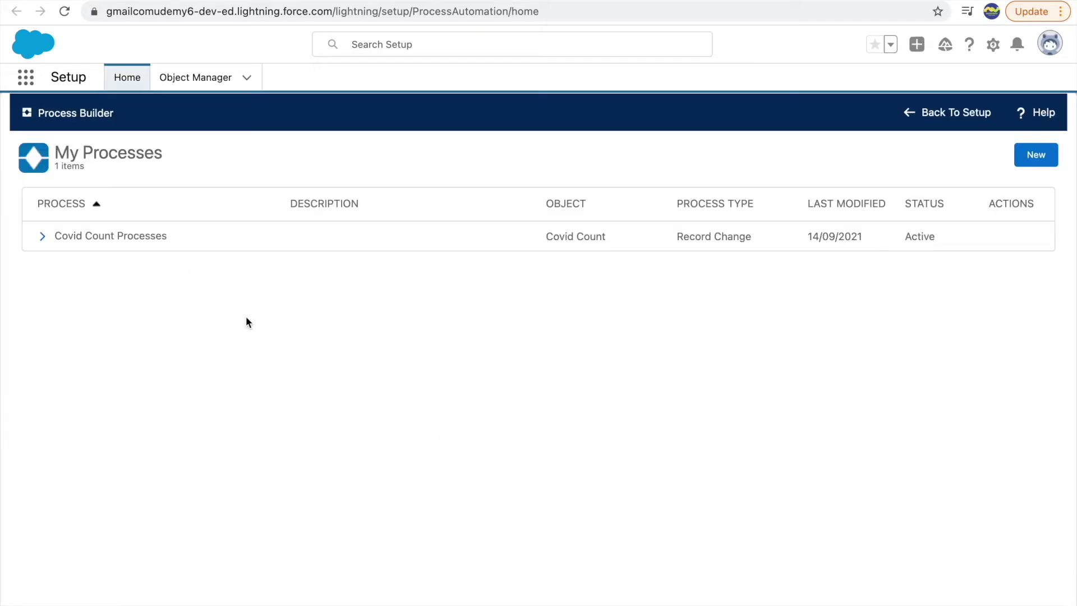
left_click(42, 238)
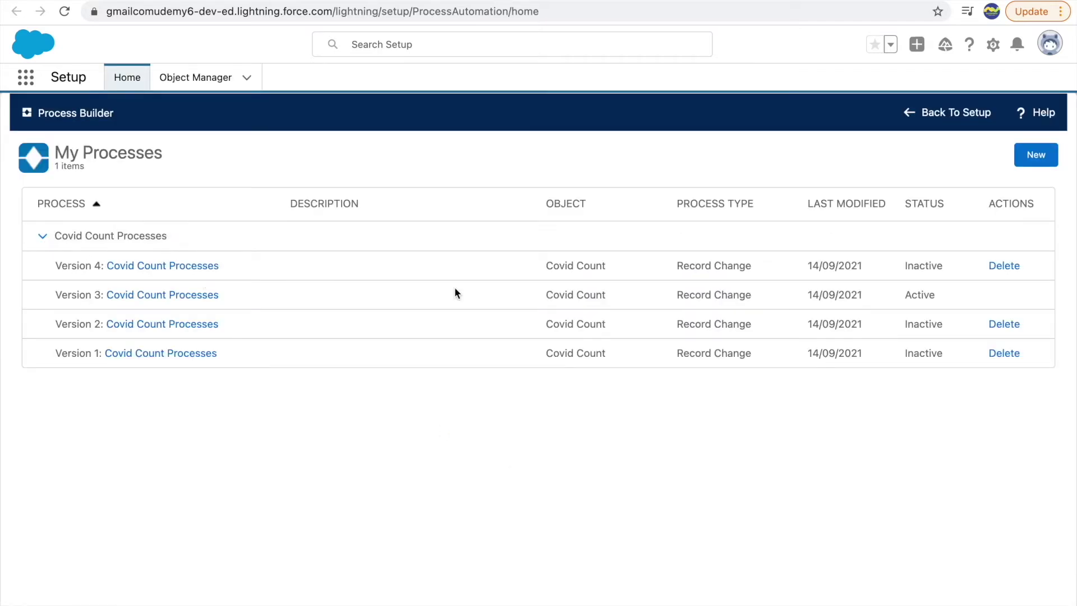
In Version 4, add a Send Custom Notification action under 'Are Total Cases more than 1L?'.
left_click(162, 266)
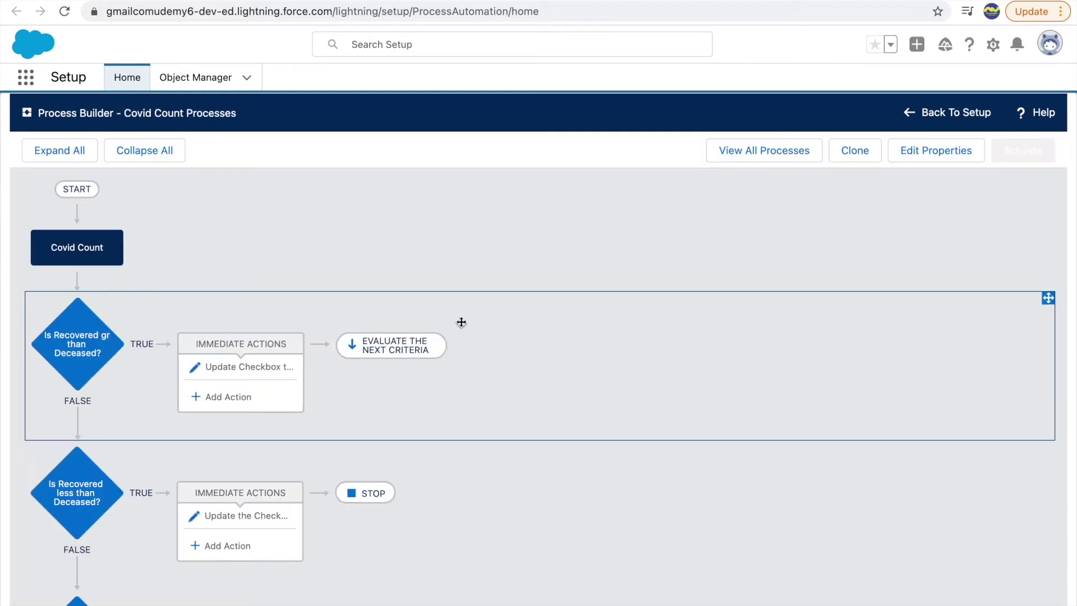
scroll(464, 306, "down", 5)
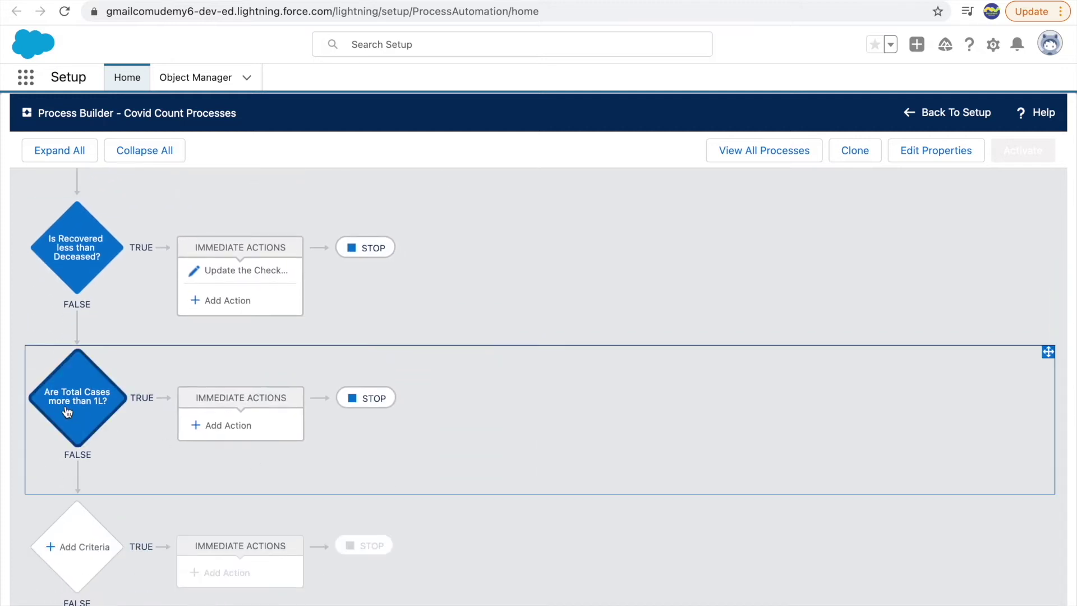
left_click(214, 425)
left_click(614, 258)
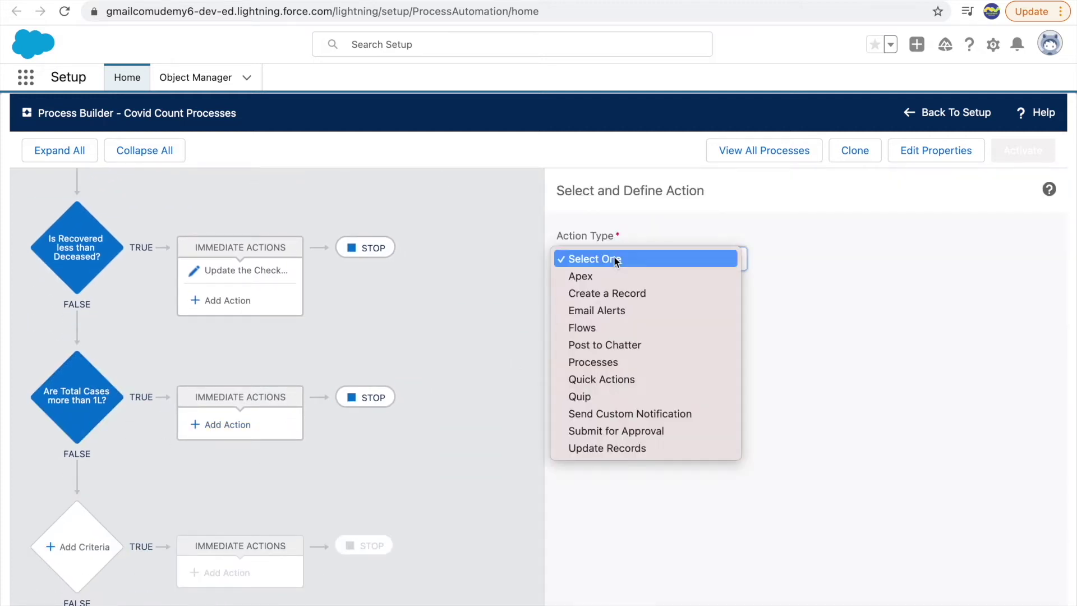
left_click(600, 413)
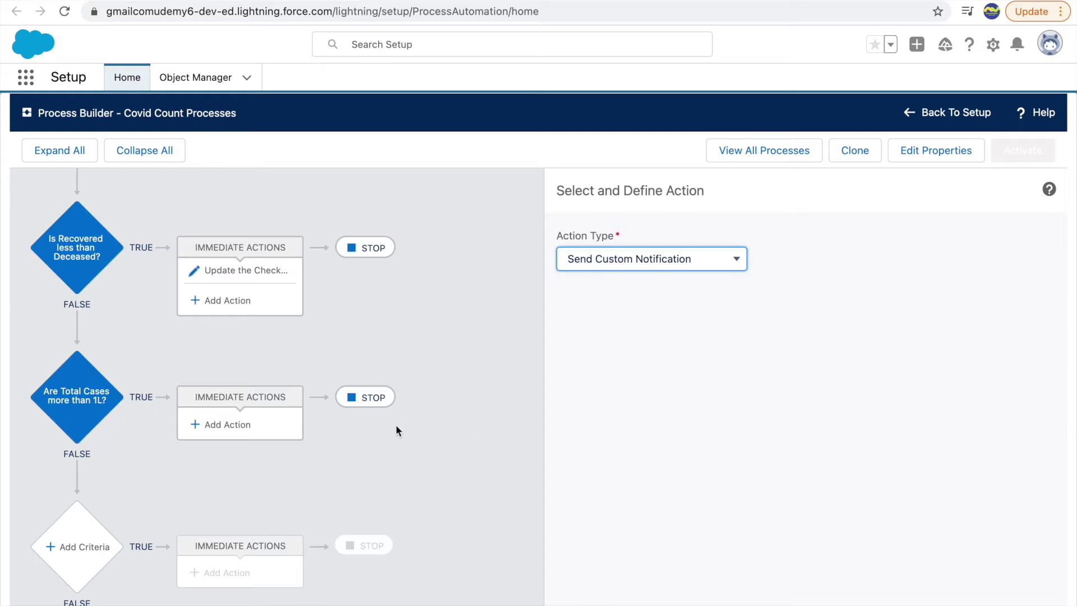
Name the action 'Notify Admin' and pick type 'Notify Admin of the Total Cases'.
left_click(606, 318)
type("Notify Admin")
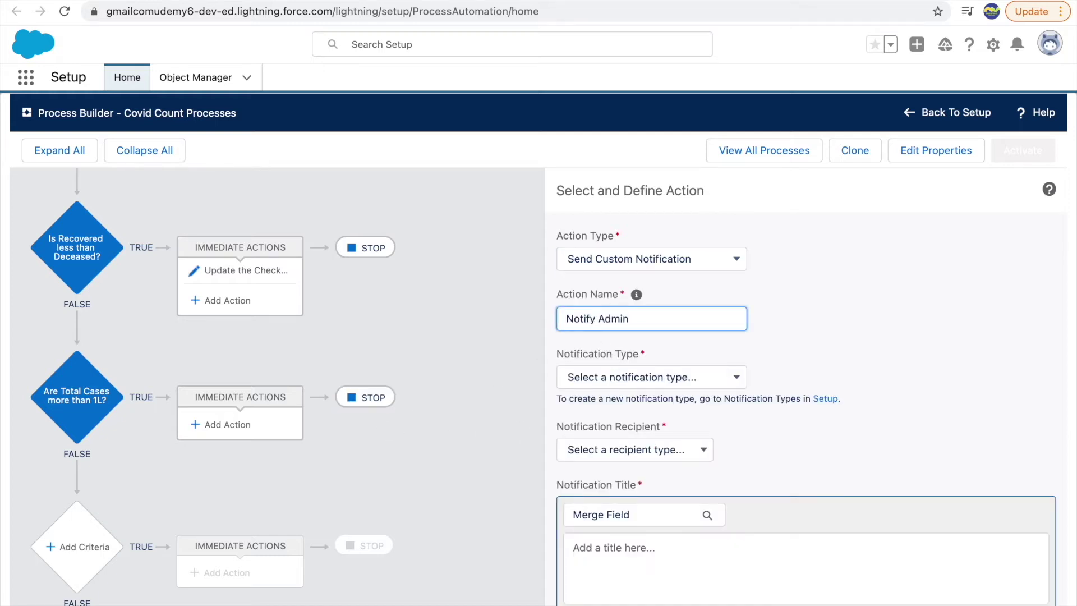
left_click(603, 378)
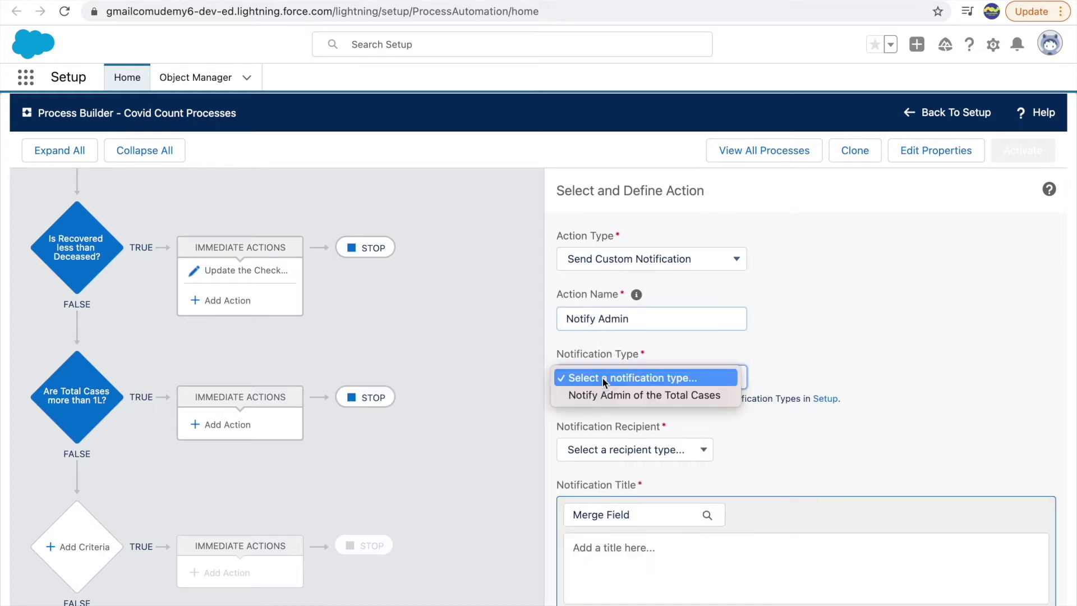
left_click(631, 396)
scroll(780, 359, "down", 3)
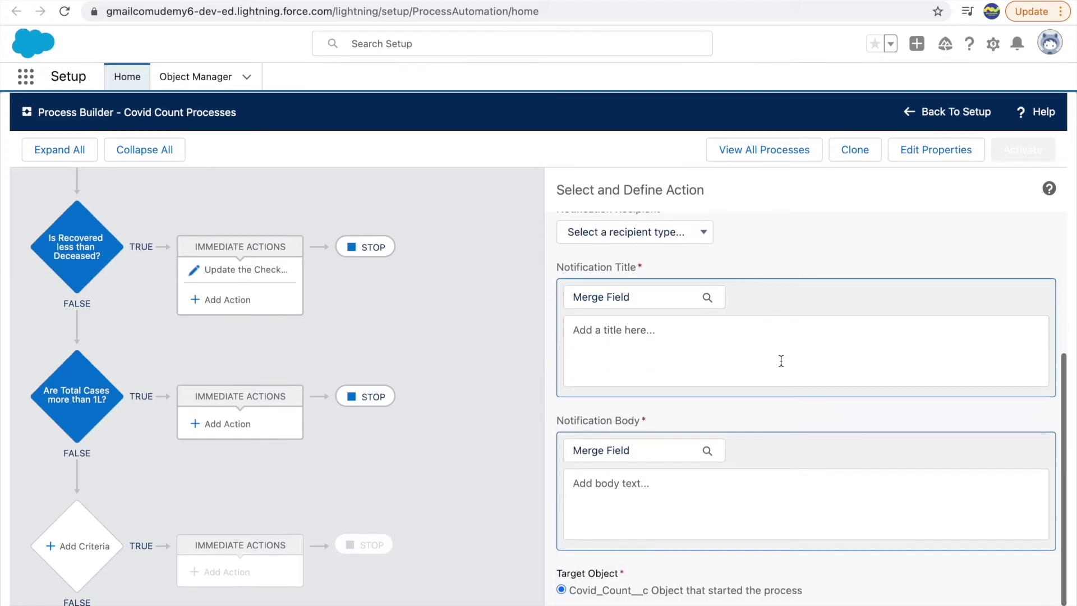
double_click(647, 238)
left_click(700, 298)
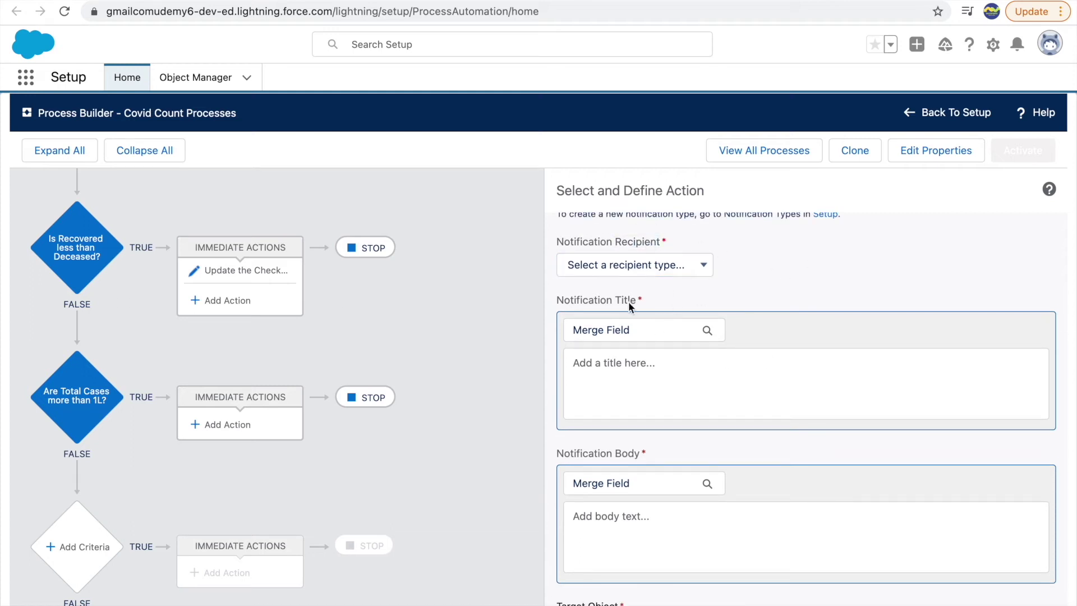
Enter the title 'Total Cases are far too HIGH' and start the body 'Please check the Covid Record'.
left_click(628, 387)
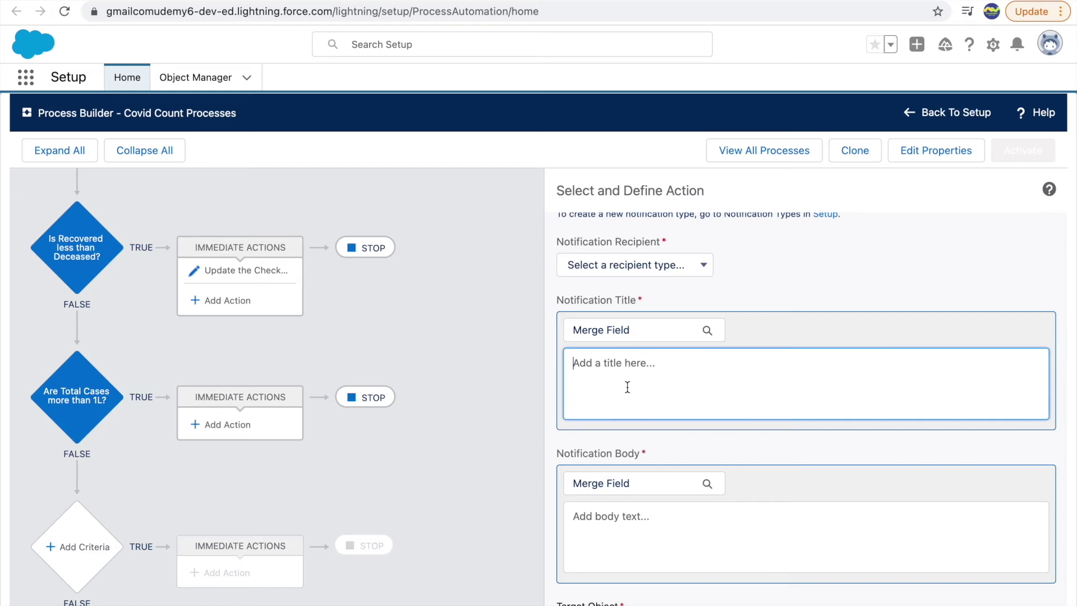
type("Total Cases are far too HIGH")
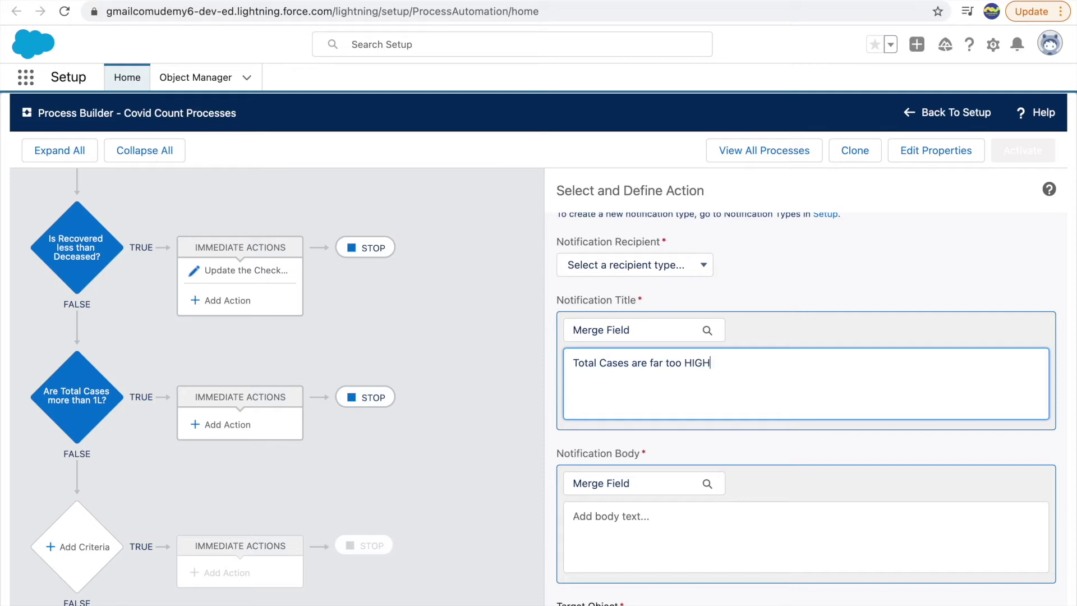
left_click(626, 540)
type("Please check the Covid Record <>")
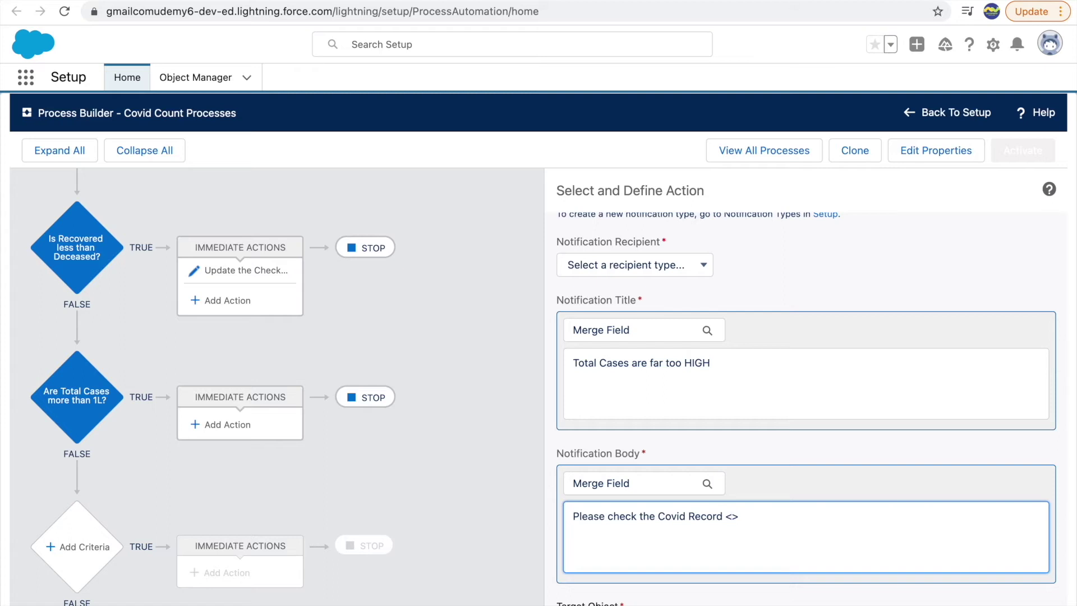
type("Covid Record")
Replace the Covid Record placeholder with the Name merge field and add 'which has these many case'.
left_click(614, 486)
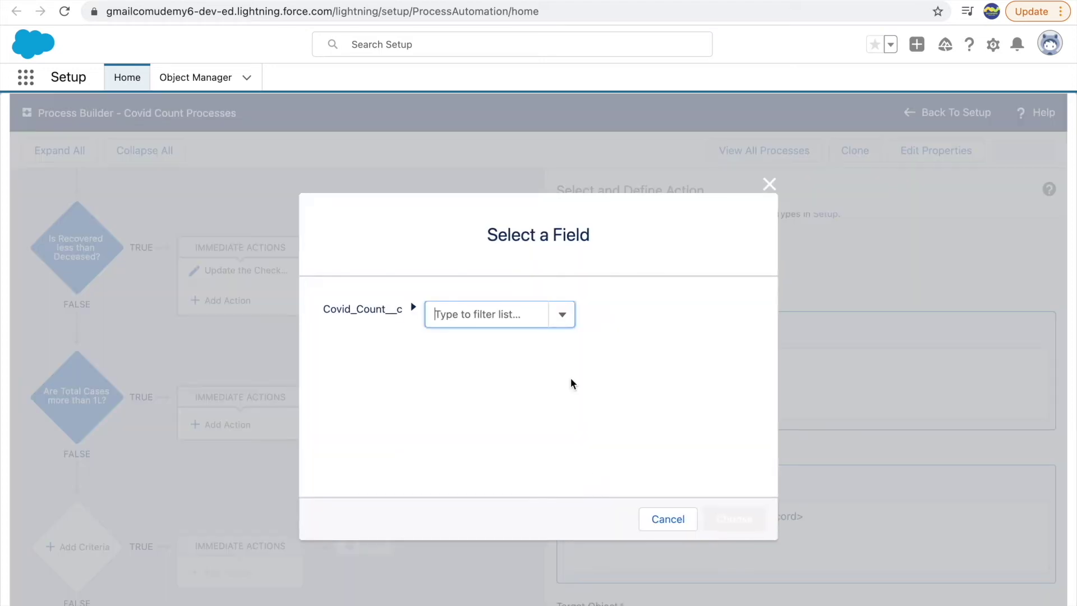
left_click(462, 315)
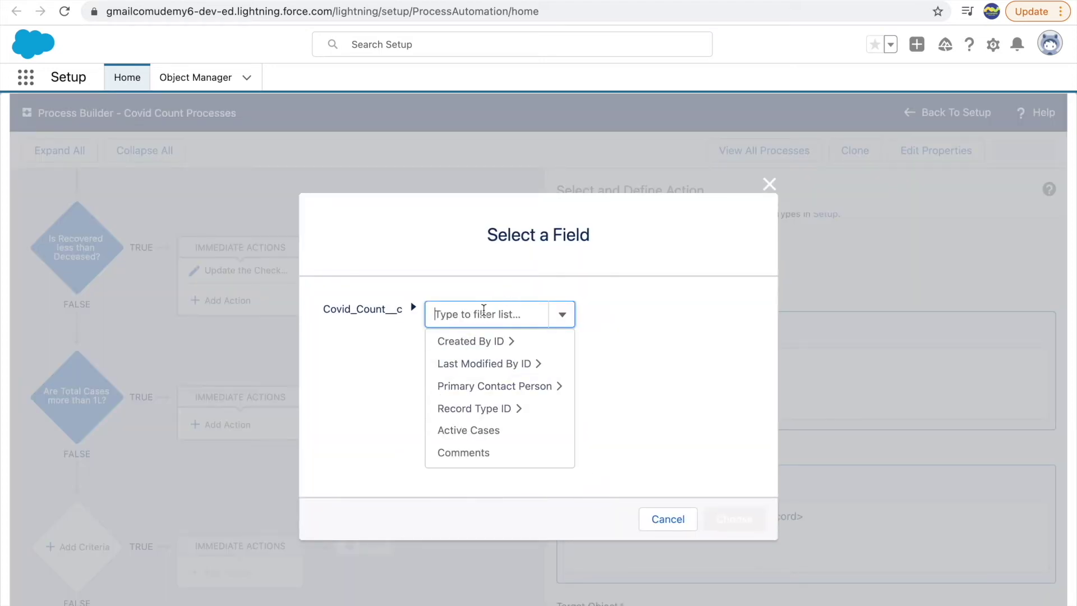
type("Name")
left_click(508, 340)
left_click(734, 447)
left_click_drag(806, 517, 943, 516)
left_click_drag(807, 516, 725, 517)
key("BackSpace")
key("BackSpace")
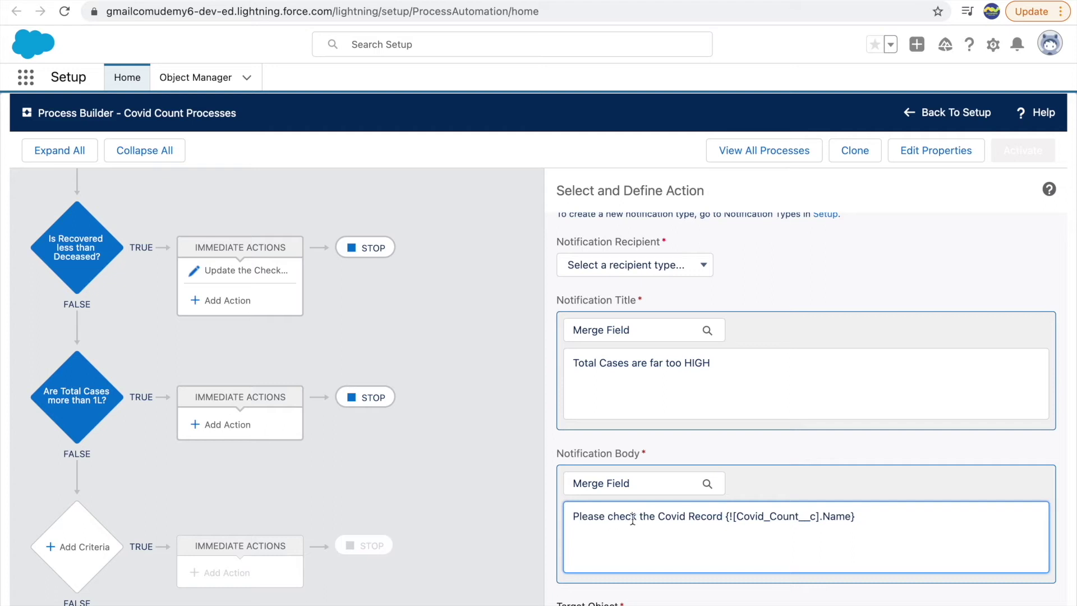
left_click(872, 533)
type("which has <>")
key("Left")
type("these many case")
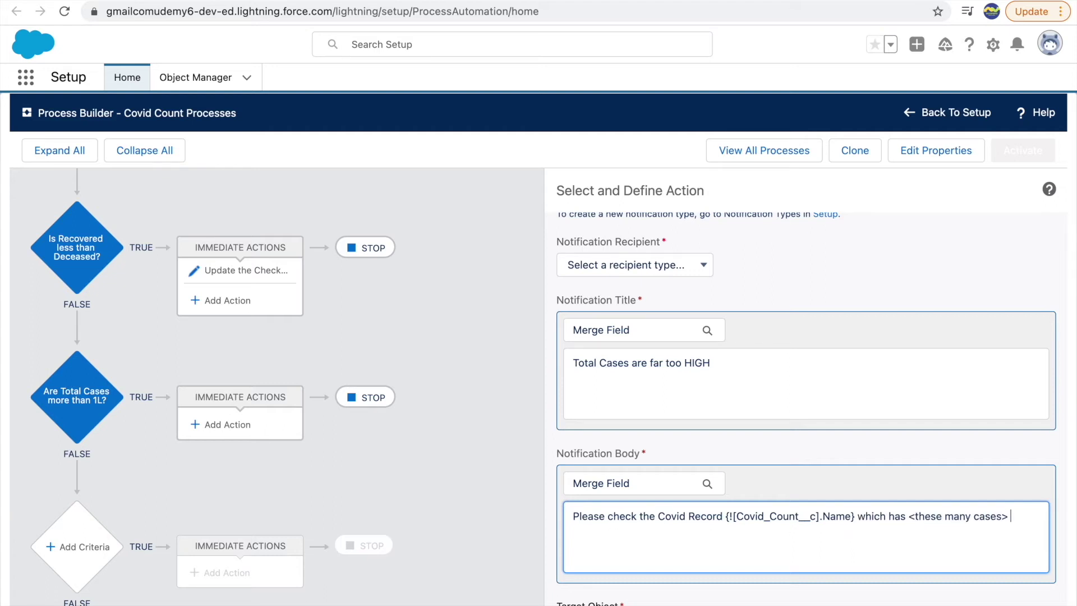
Replace the 'these many cases' placeholder with the Total Cases merge field.
left_click(601, 483)
left_click(445, 315)
type("total")
left_click(493, 341)
left_click(735, 517)
left_click_drag(908, 516, 1006, 515)
key("BackSpace")
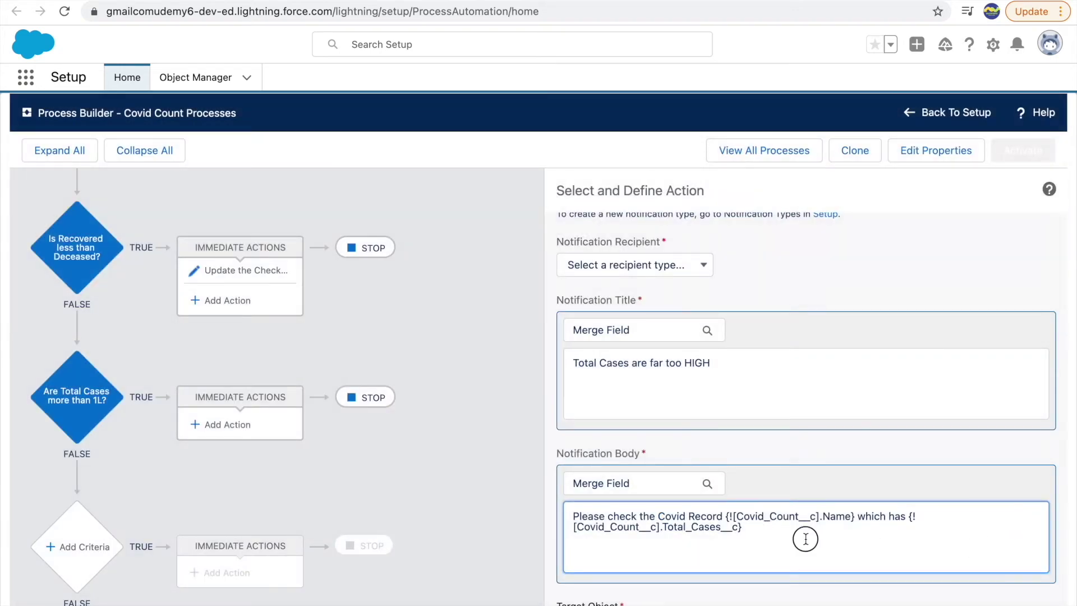
left_click(742, 368)
scroll(709, 324, "up", 5)
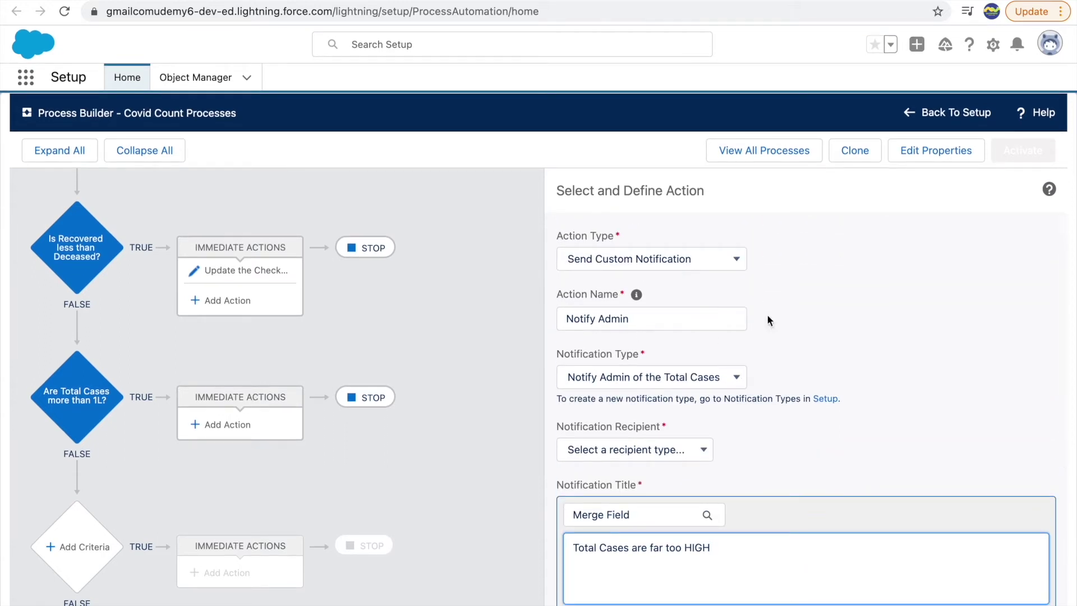
Set the notification recipient type to User after trying the record owner option.
left_click(688, 456)
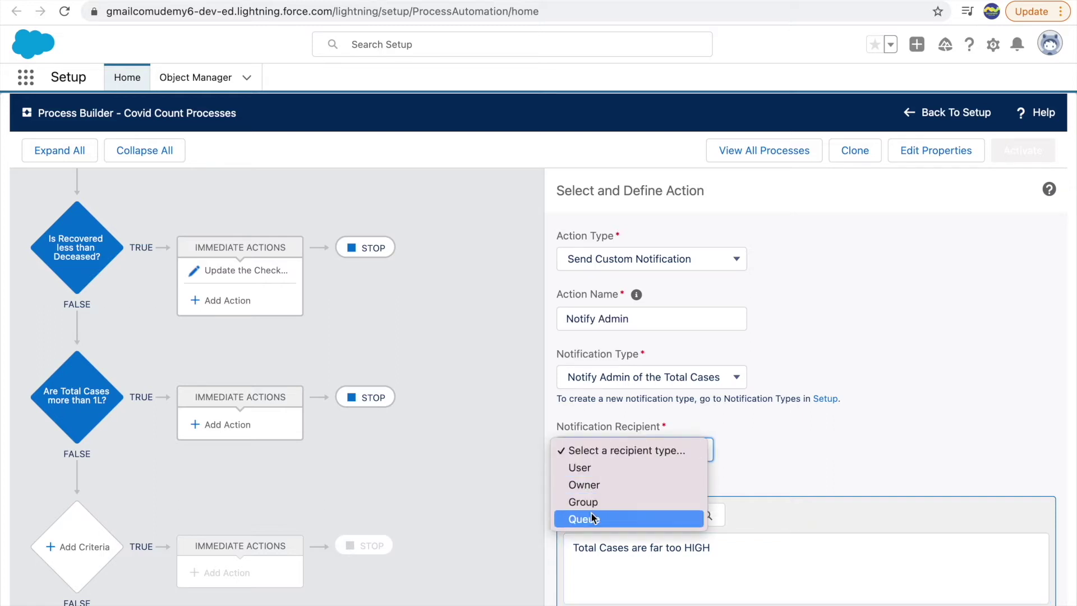
left_click(589, 485)
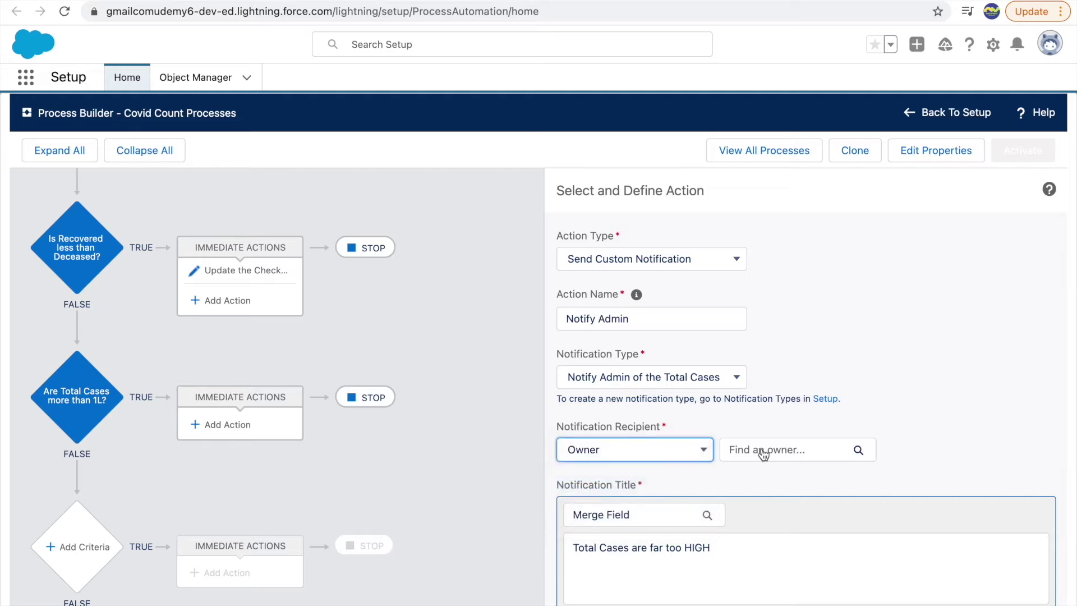
left_click(763, 454)
left_click(456, 317)
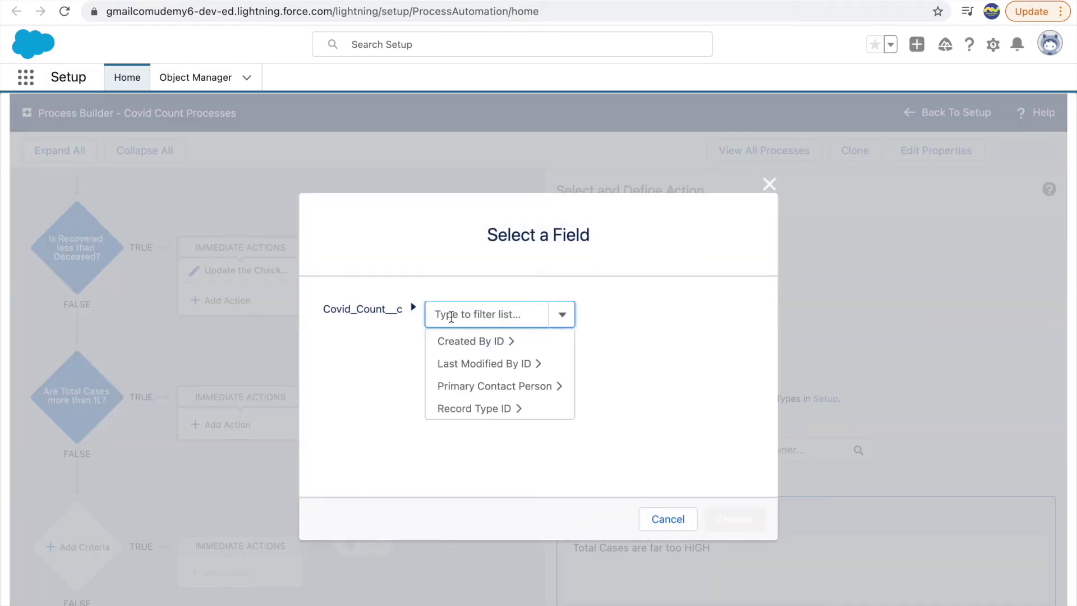
left_click(654, 518)
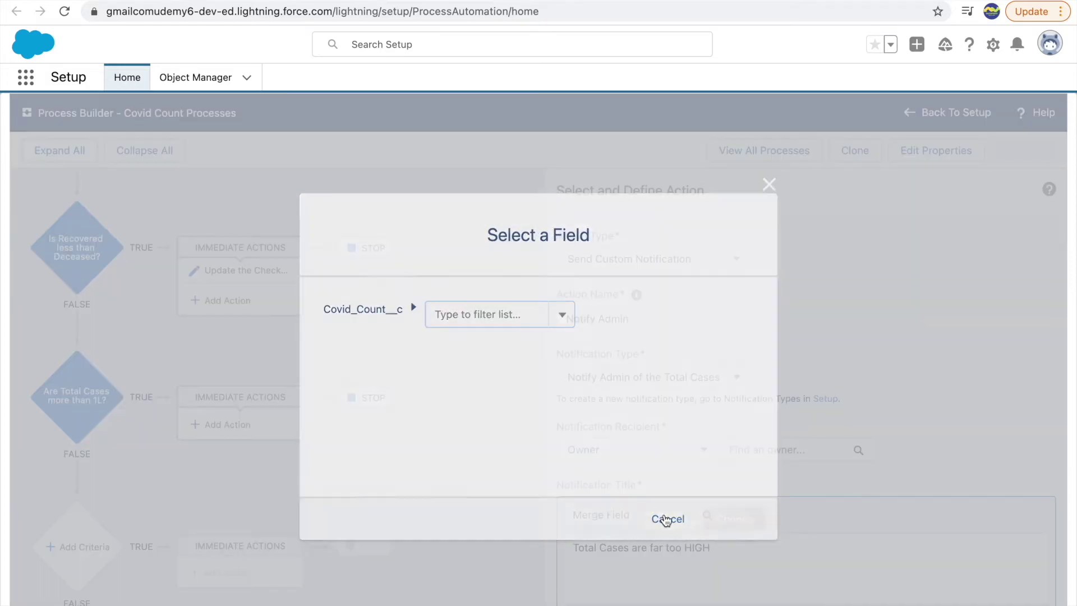
left_click(680, 454)
left_click(588, 434)
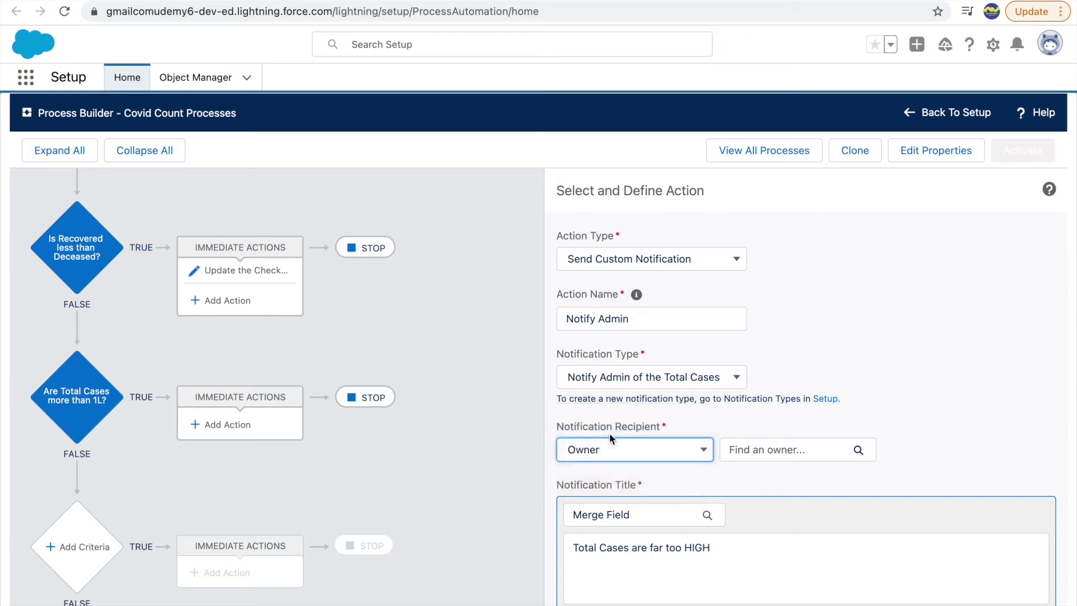
left_click(743, 449)
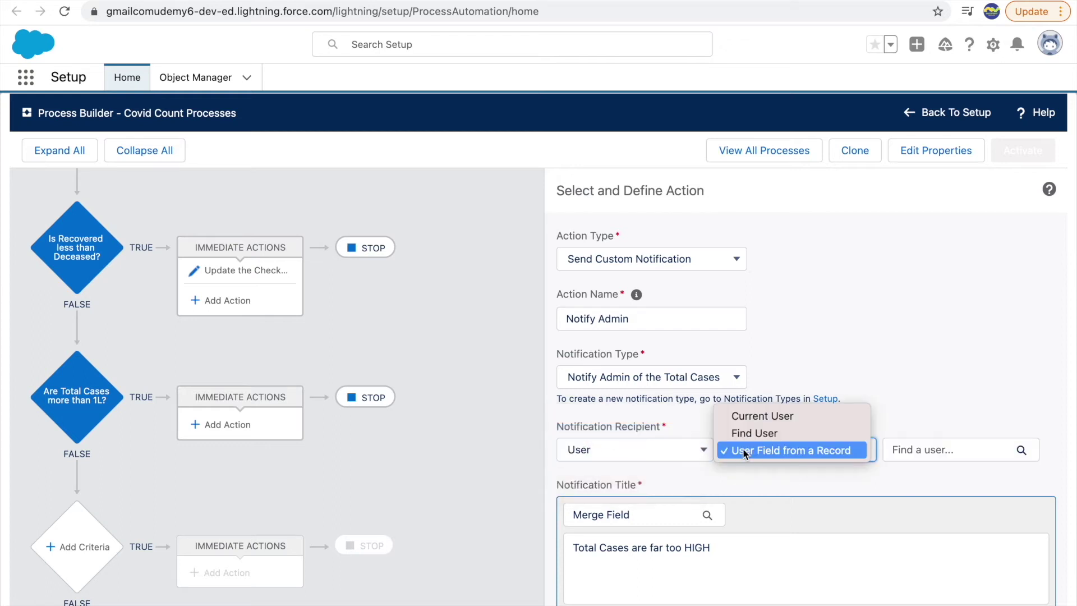
left_click(772, 450)
left_click(805, 453)
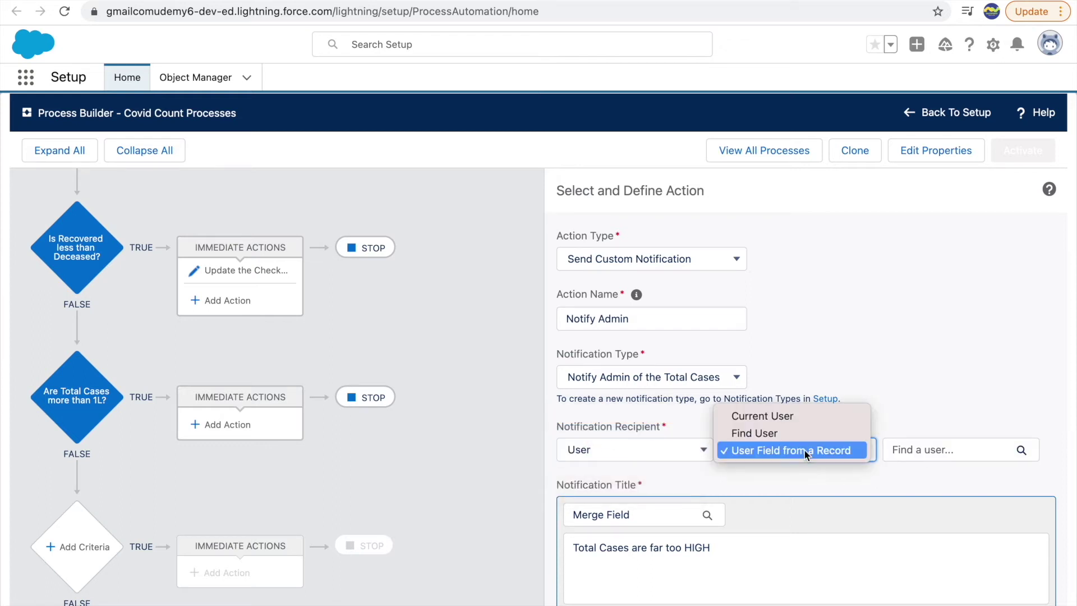
left_click(755, 421)
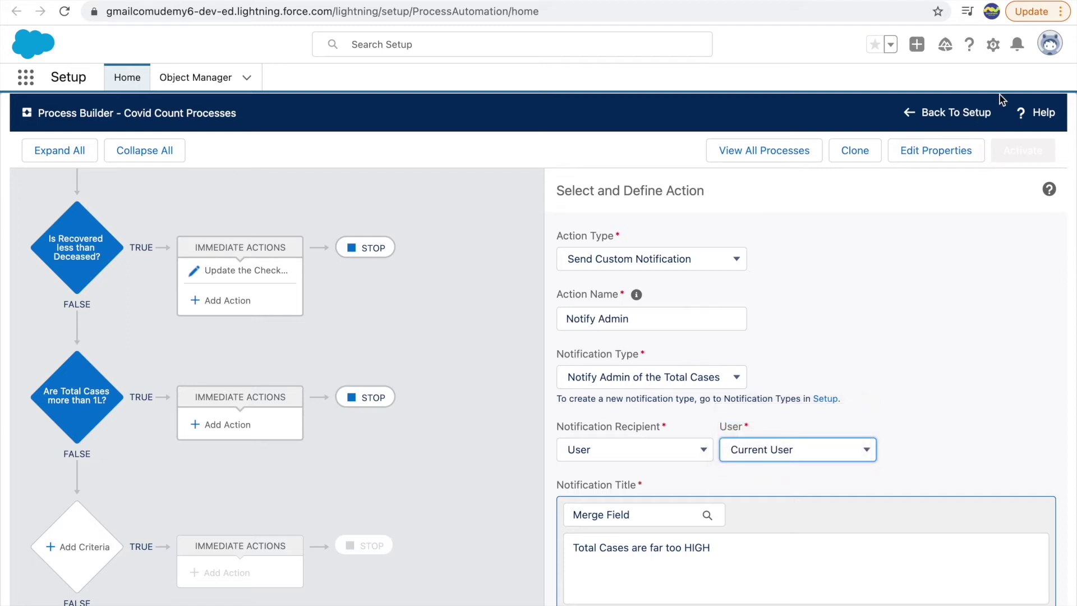
Use Find User to search for and select the admin user as recipient.
left_click(1049, 43)
left_click(779, 66)
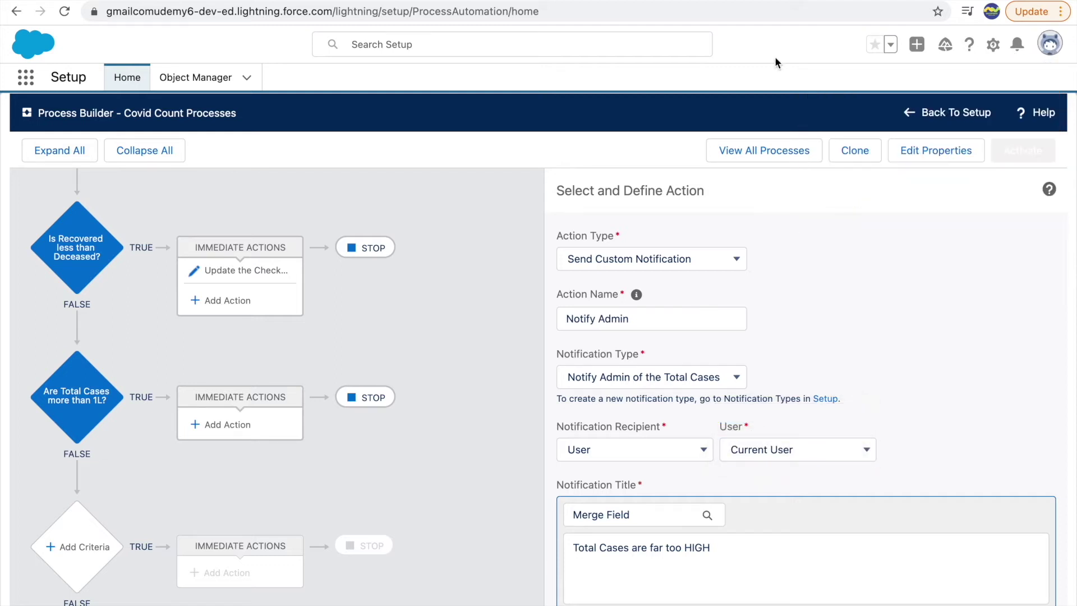
left_click(747, 450)
left_click(762, 469)
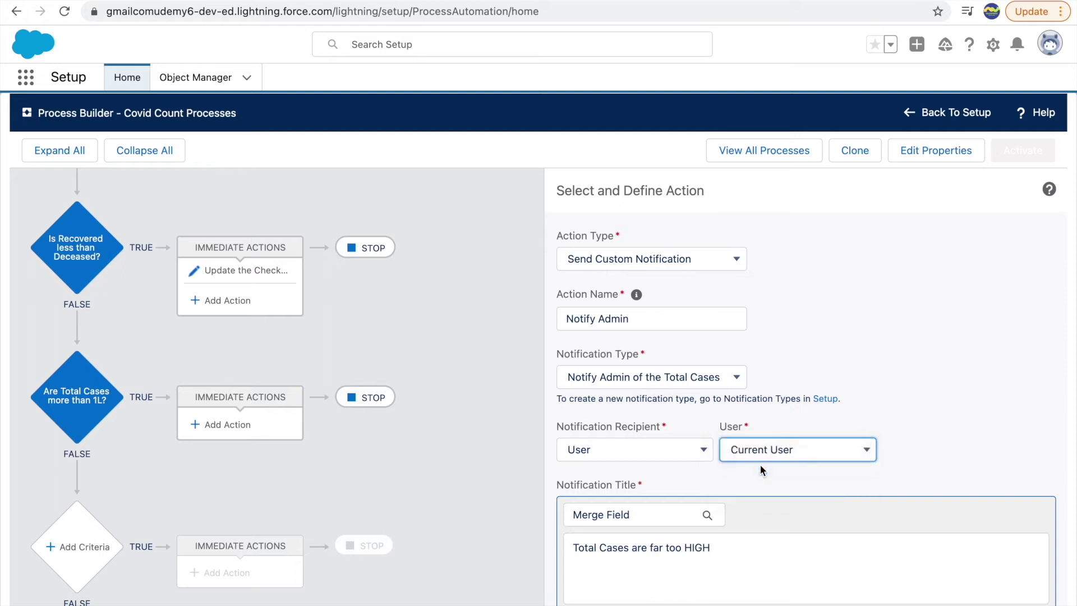
left_click(940, 443)
type("Integ")
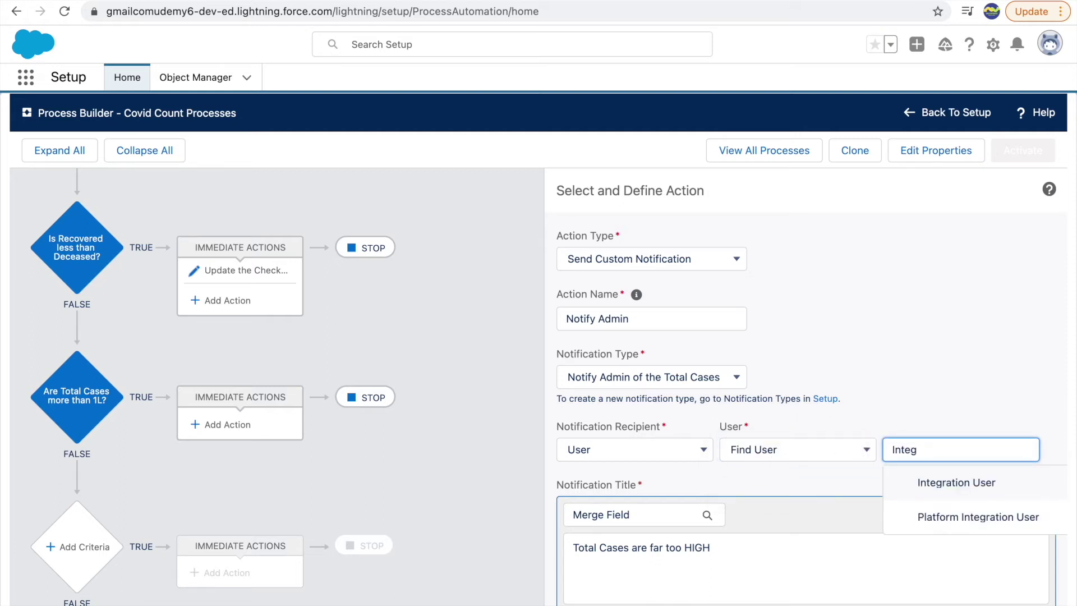
double_click(938, 449)
key("BackSpace")
type("Himanshu")
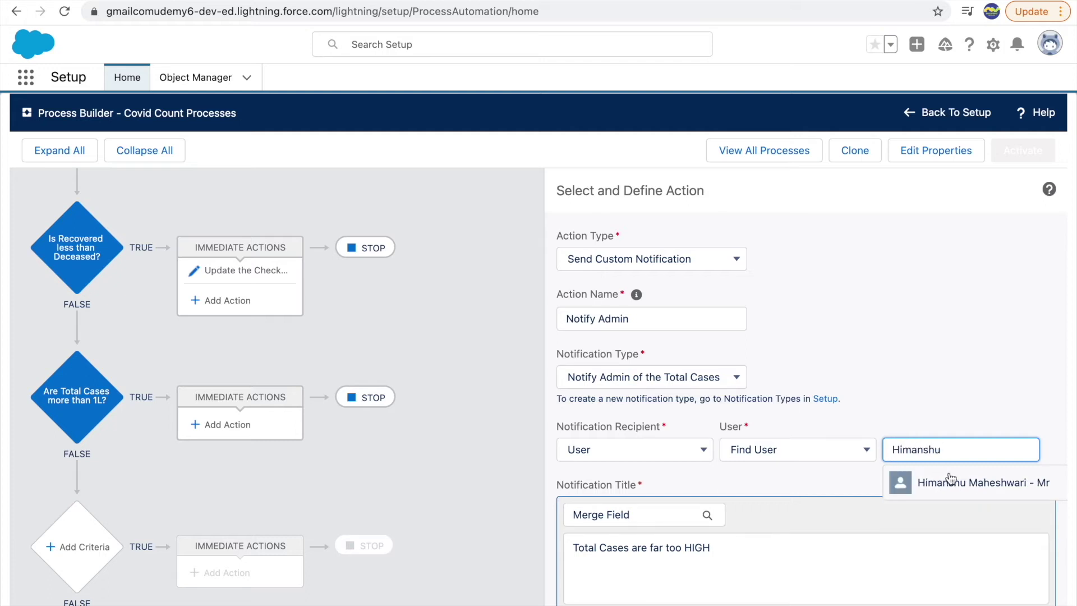
left_click(953, 481)
scroll(850, 449, "down", 3)
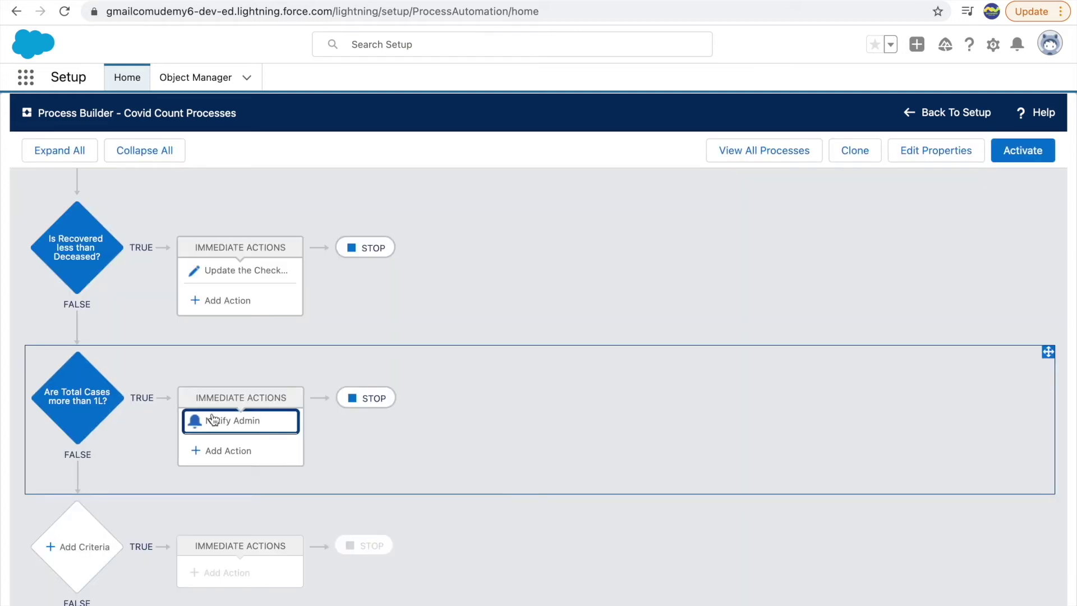
Activate Version 4 of Covid Count Processes and confirm the Activate Version dialog.
scroll(800, 323, "up", 3)
scroll(800, 323, "up", 1)
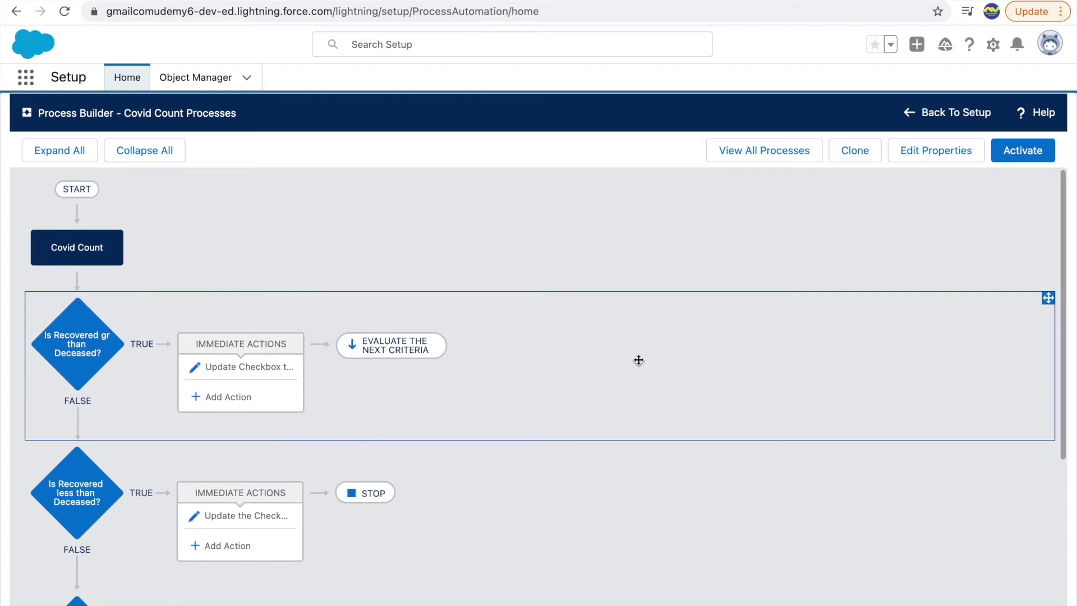
scroll(639, 360, "down", 2)
scroll(638, 361, "down", 1)
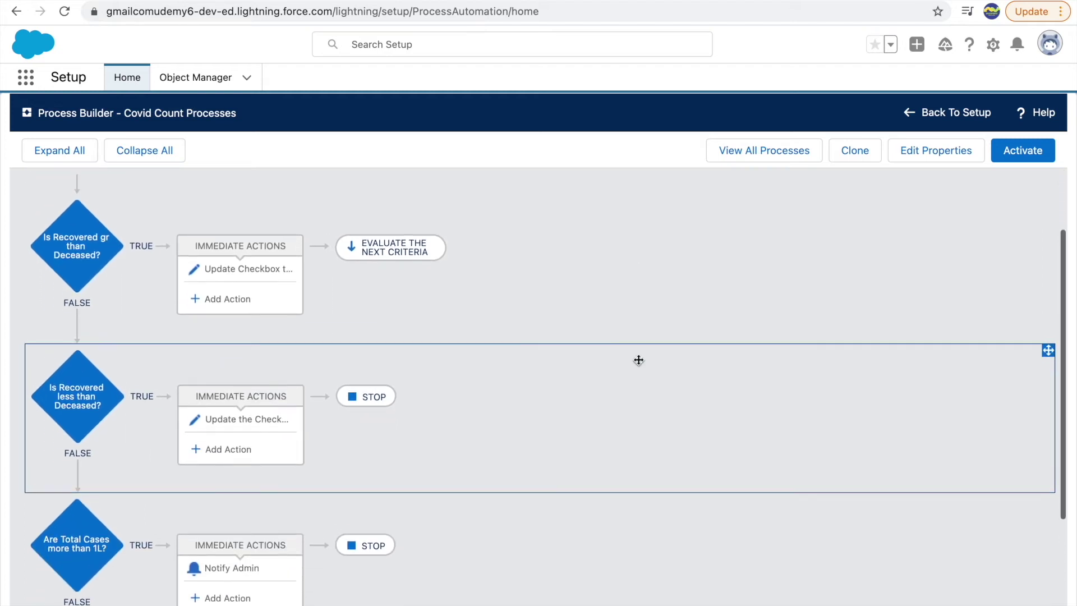
scroll(638, 360, "up", 2)
scroll(639, 360, "down", 1)
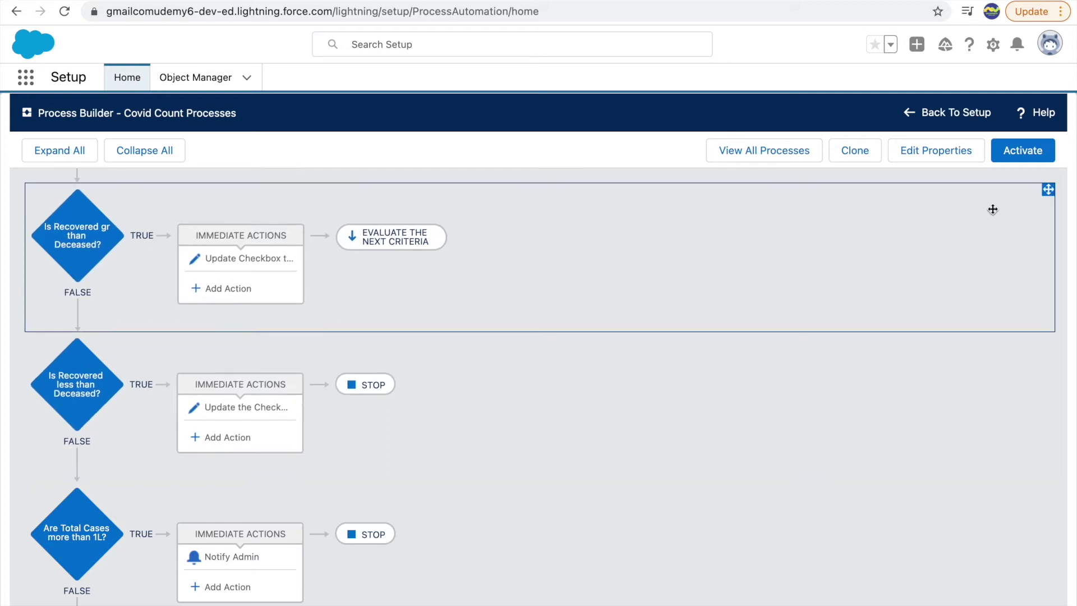
left_click(1023, 161)
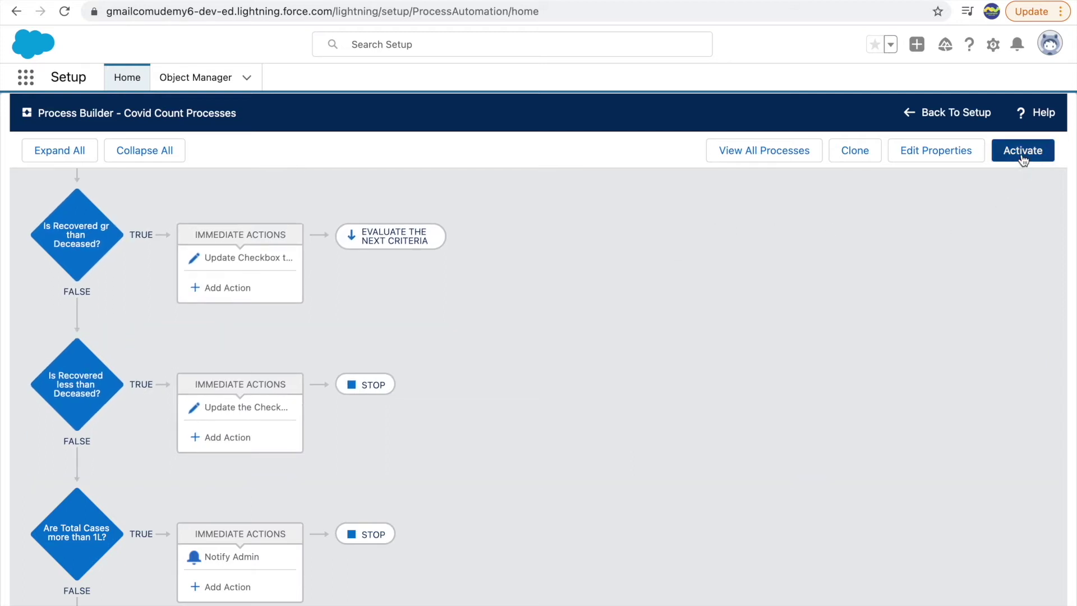
left_click(1022, 160)
left_click(735, 448)
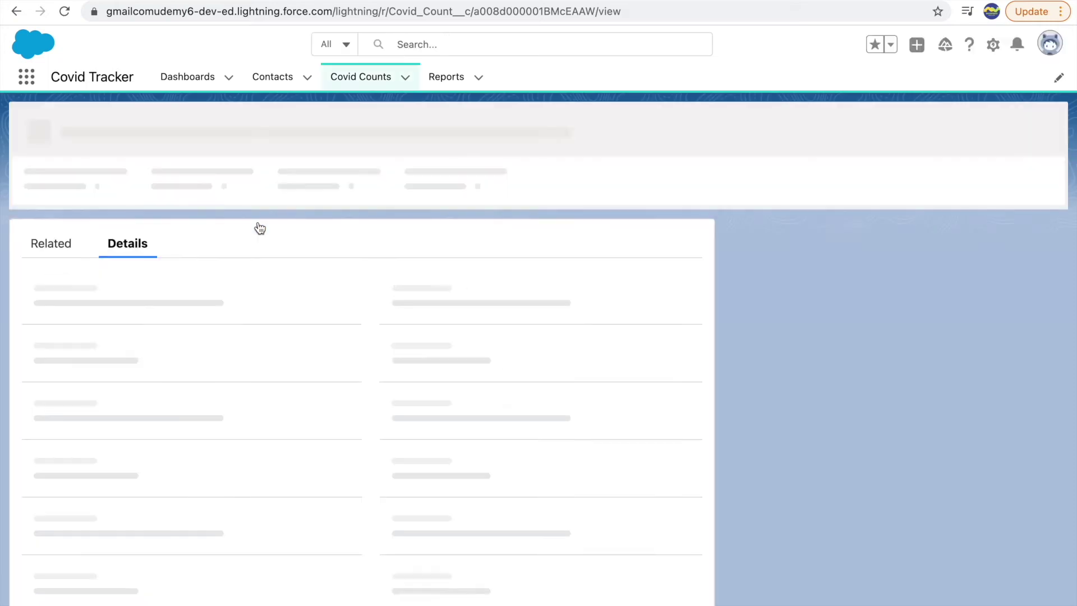
Change CC-0020's Active Cases from 12000 to 22000 and save, bringing Total Cases to 148,700.
left_click(345, 428)
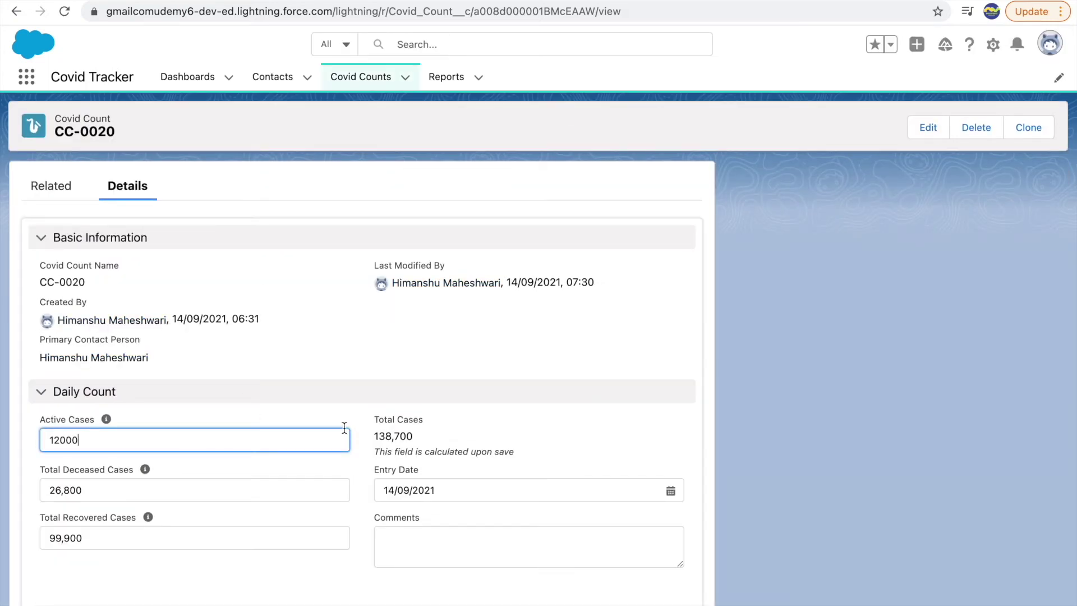
key("BackSpace")
type("2")
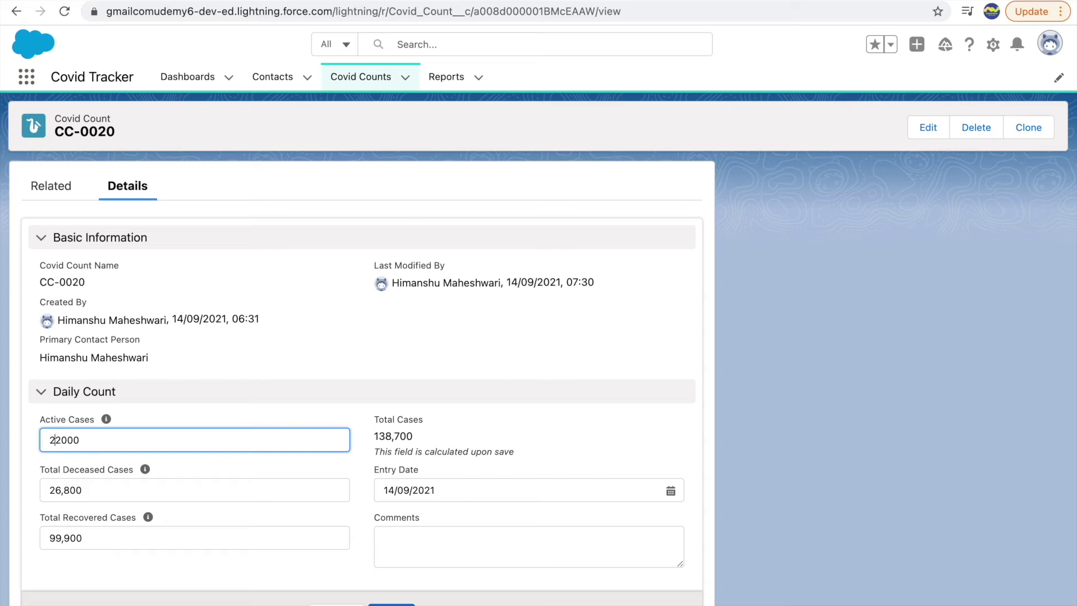
left_click(392, 604)
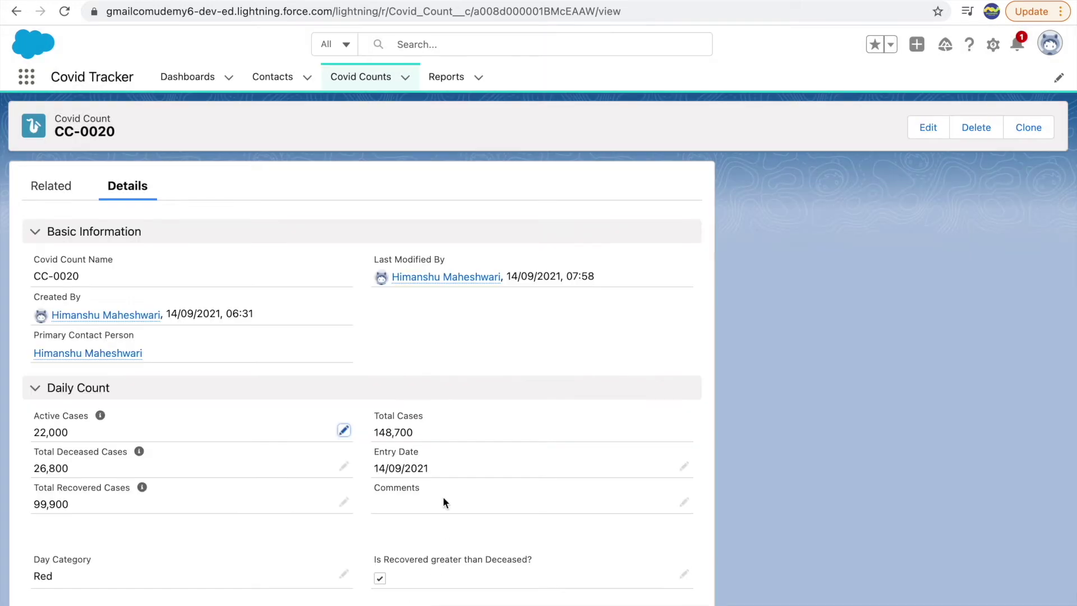
left_click(392, 433)
Review the new notifications and open the record behind the Total Cases alert.
left_click(1017, 44)
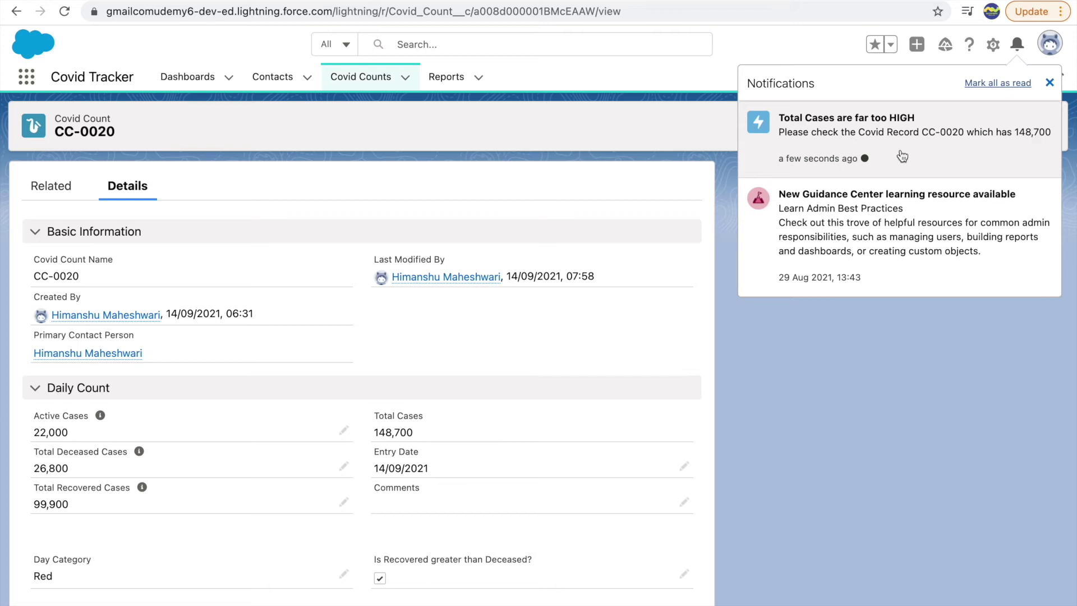
left_click(182, 80)
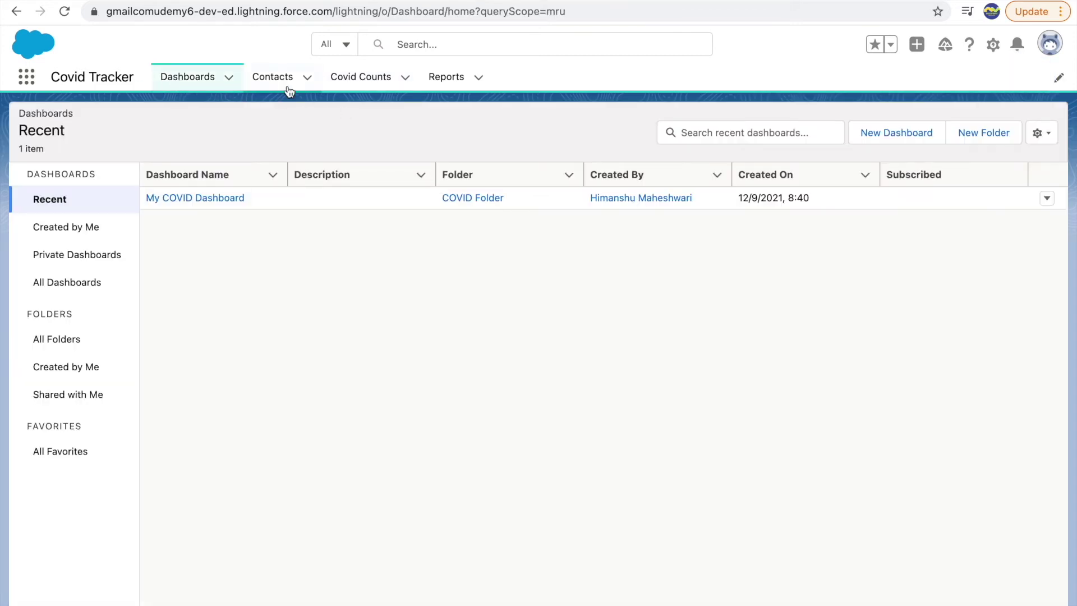
left_click(288, 90)
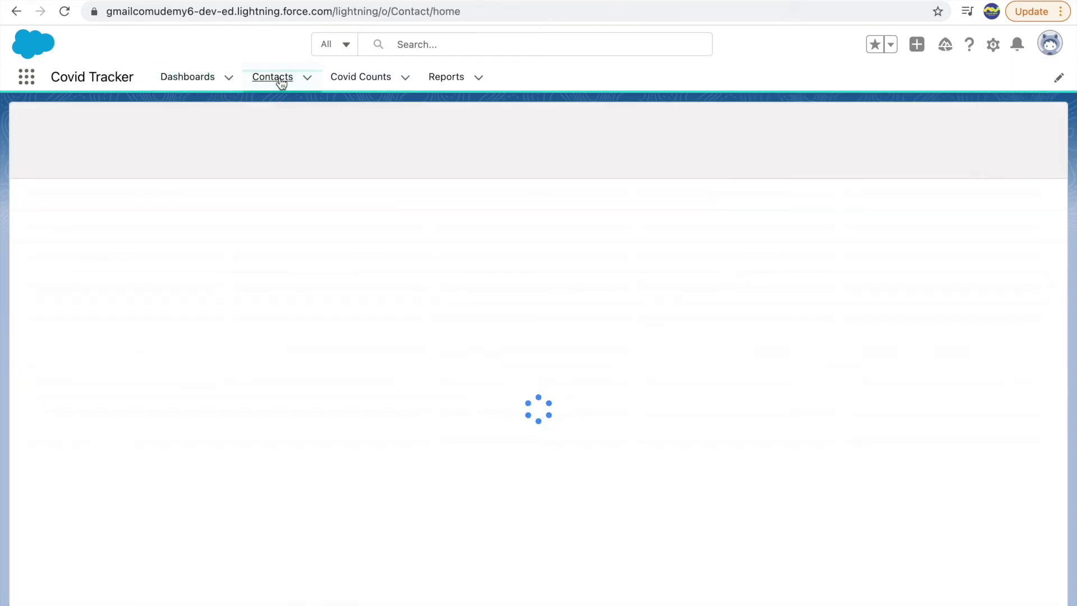
left_click(1018, 46)
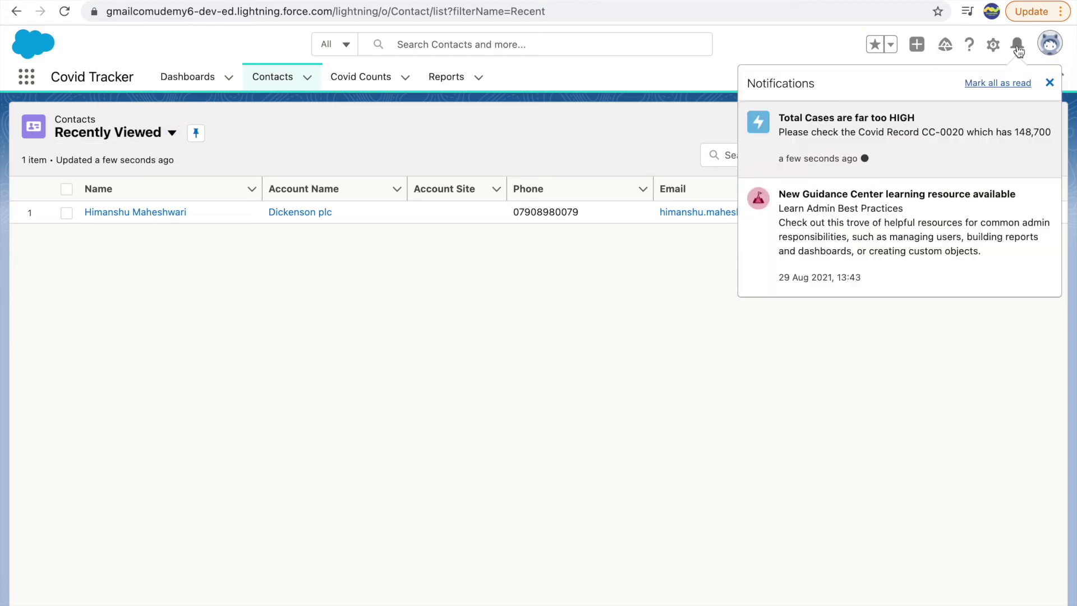
left_click(820, 110)
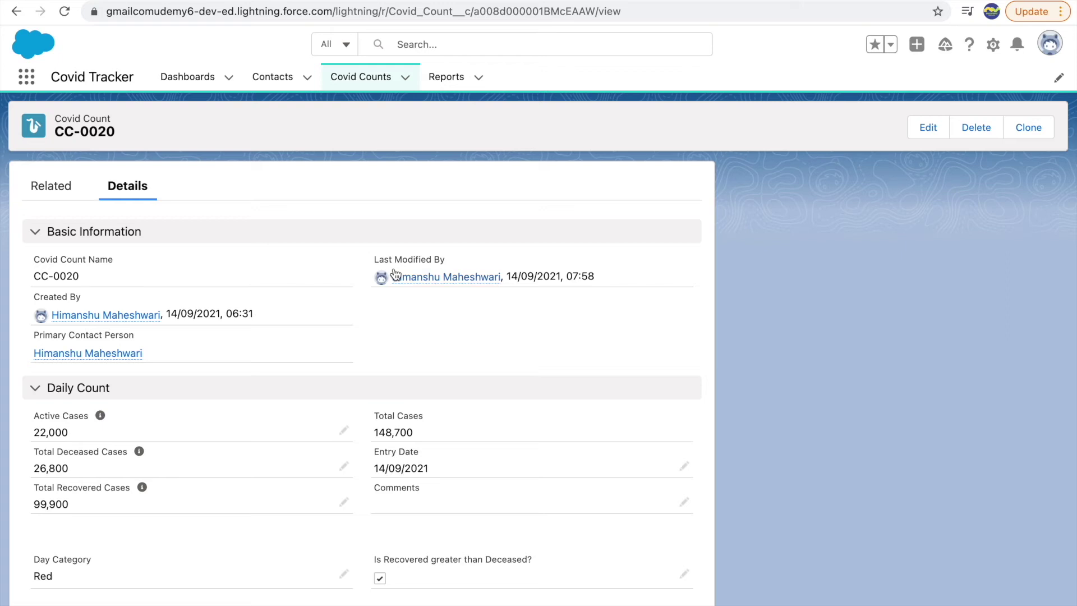
left_click(1018, 45)
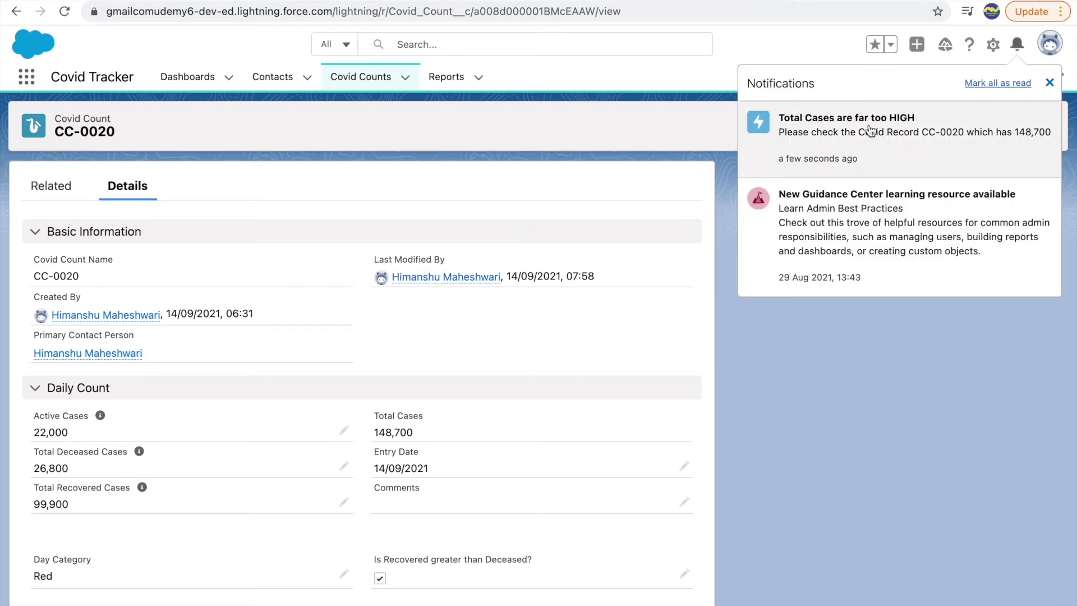
left_click(830, 145)
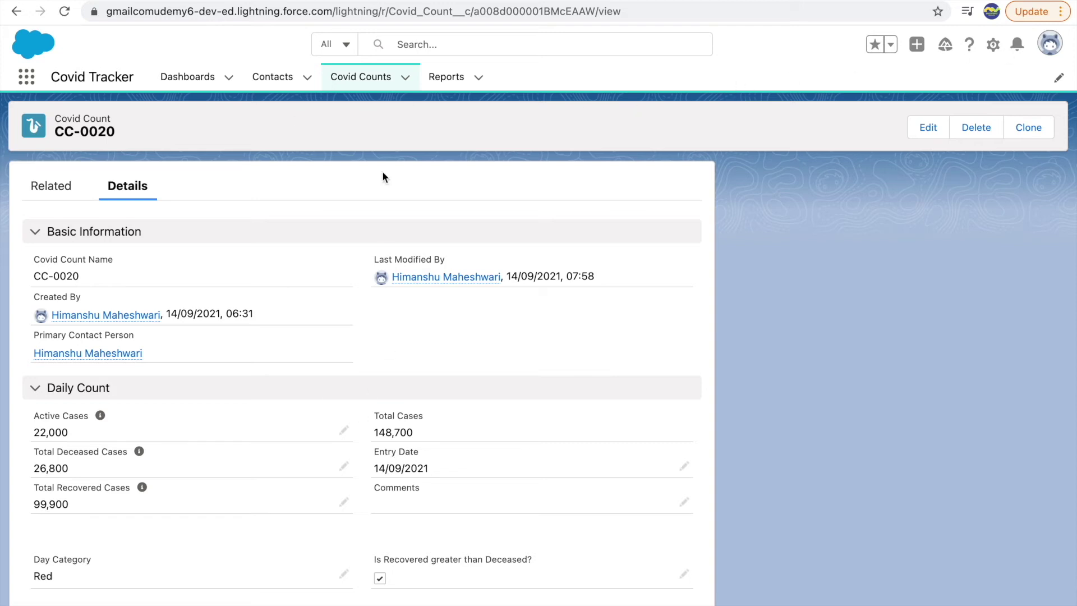
Glance at the Covid Count process, then return to CC-0020 and begin editing Total Recovered Cases.
left_click(284, 1)
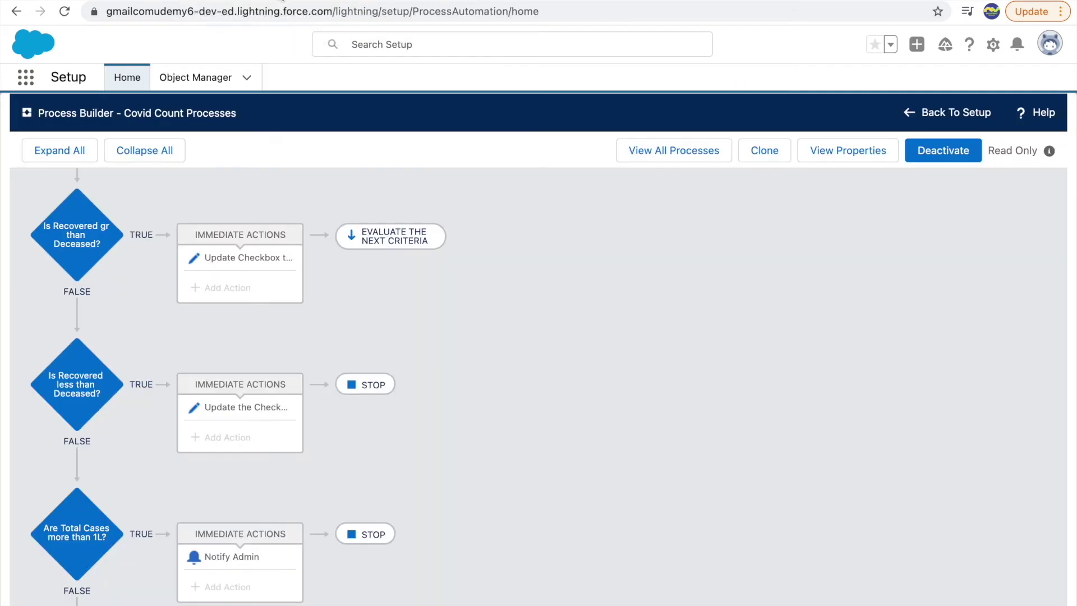
scroll(504, 289, "up", 3)
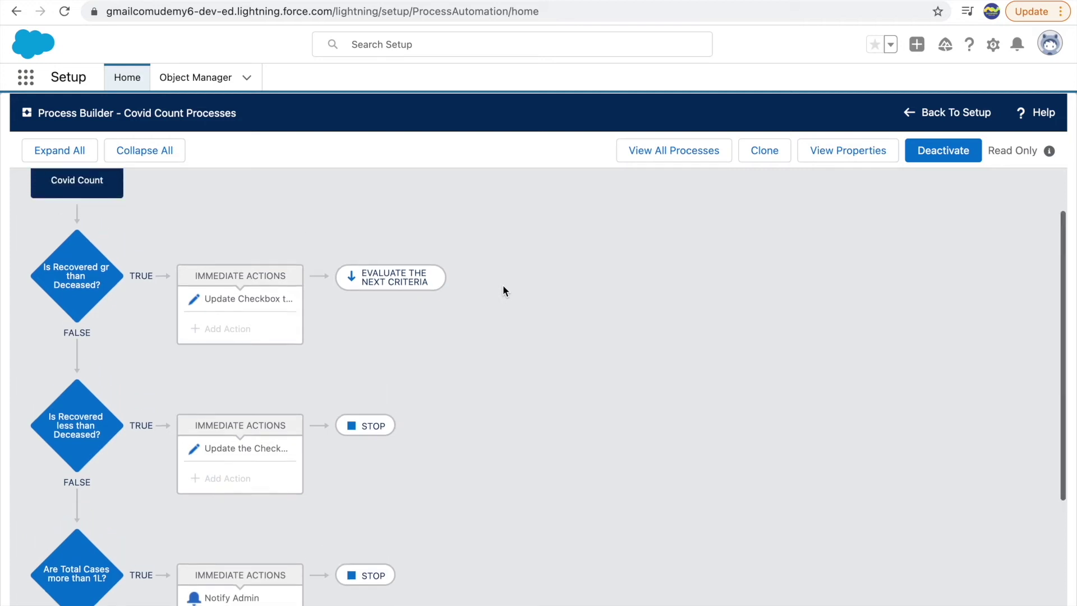
scroll(293, 228, "down", 3)
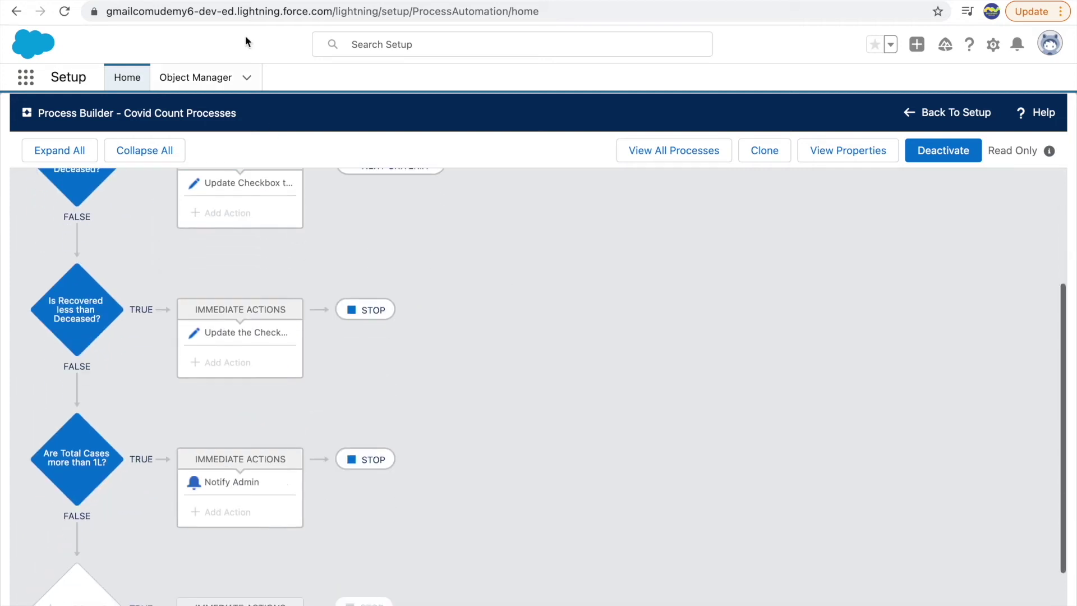
left_click(244, 1)
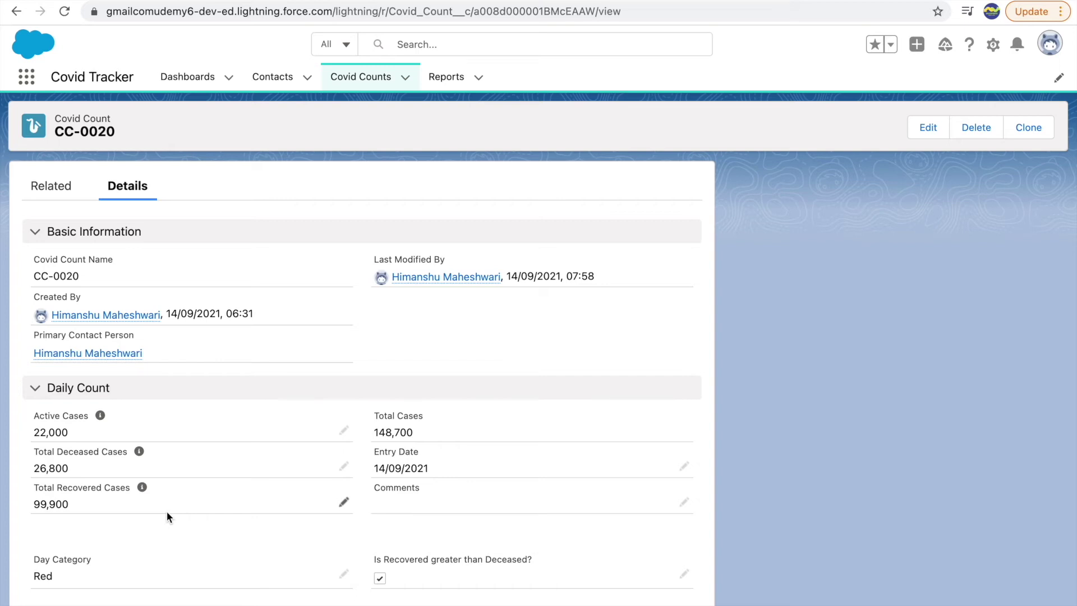
left_click(342, 504)
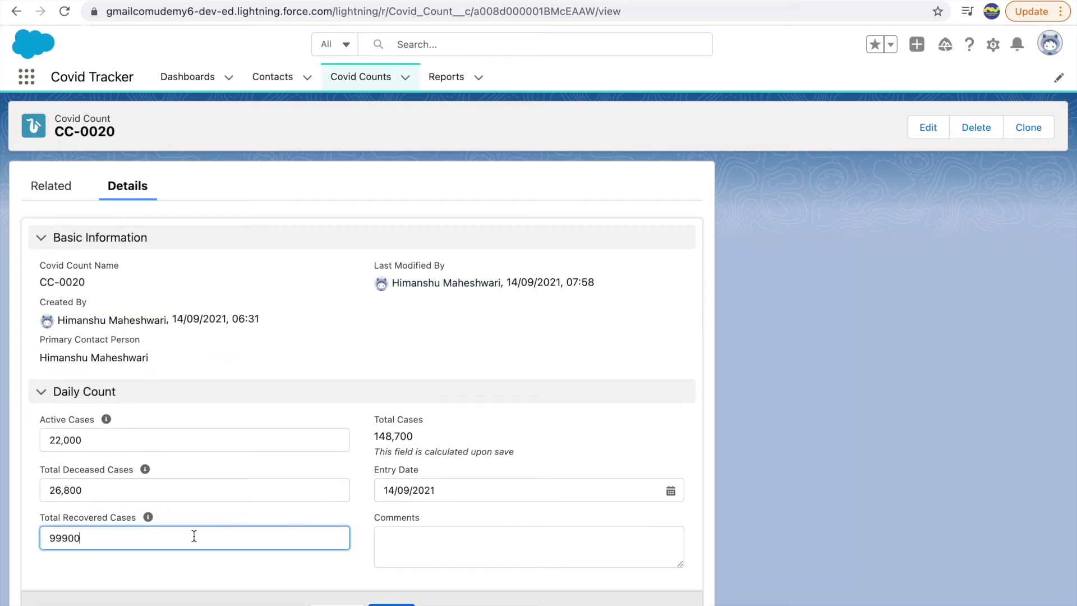
Change CC-0020's Total Recovered Cases to 16,900 and save.
key("BackSpace")
key("BackSpace")
type("16")
scroll(382, 523, "down", 3)
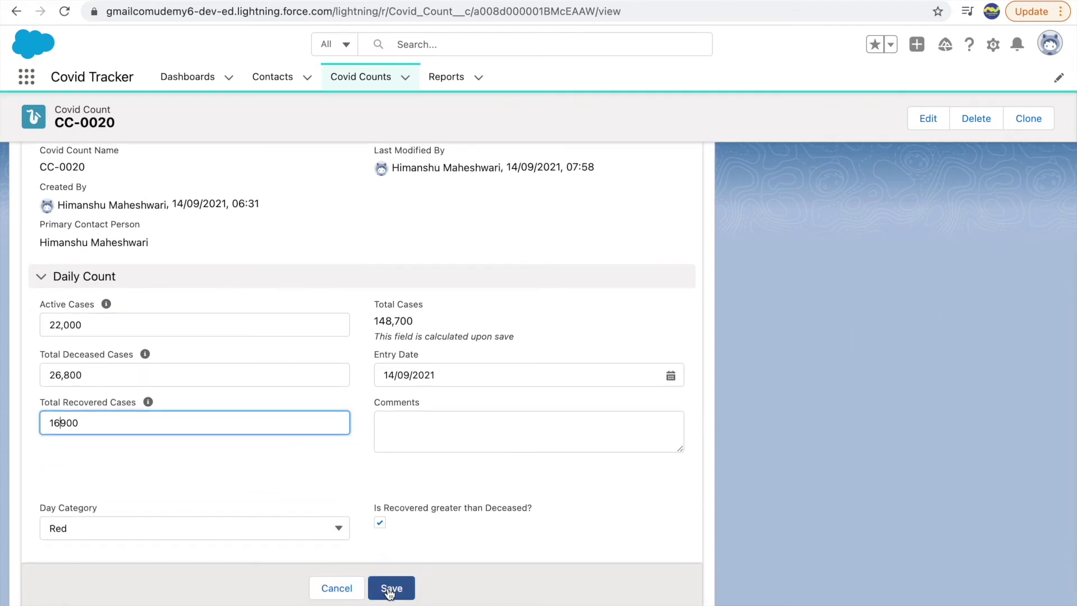
left_click(391, 588)
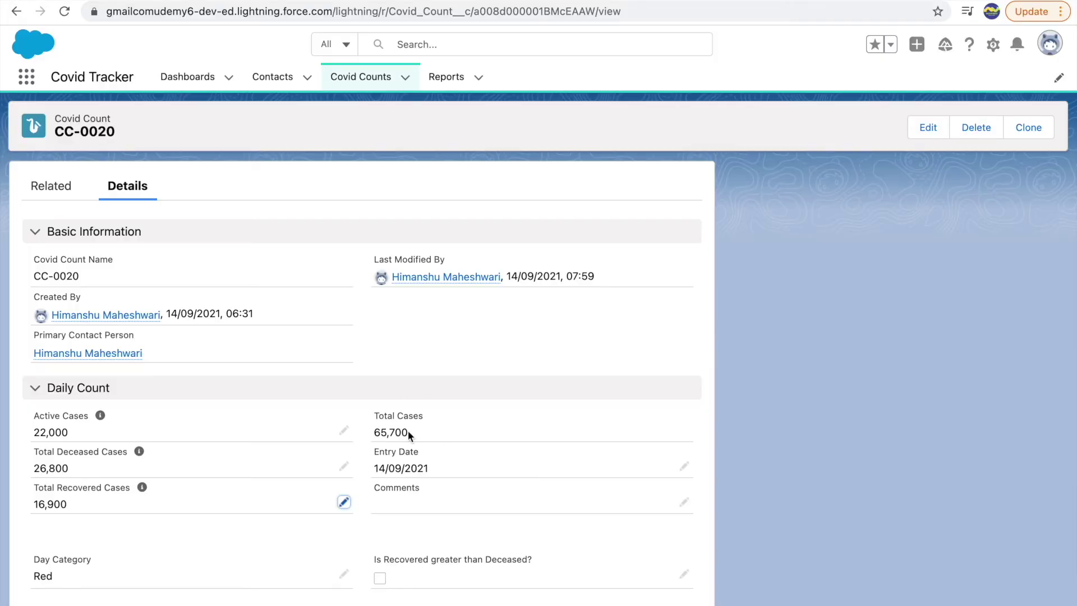
double_click(387, 432)
left_click(775, 385)
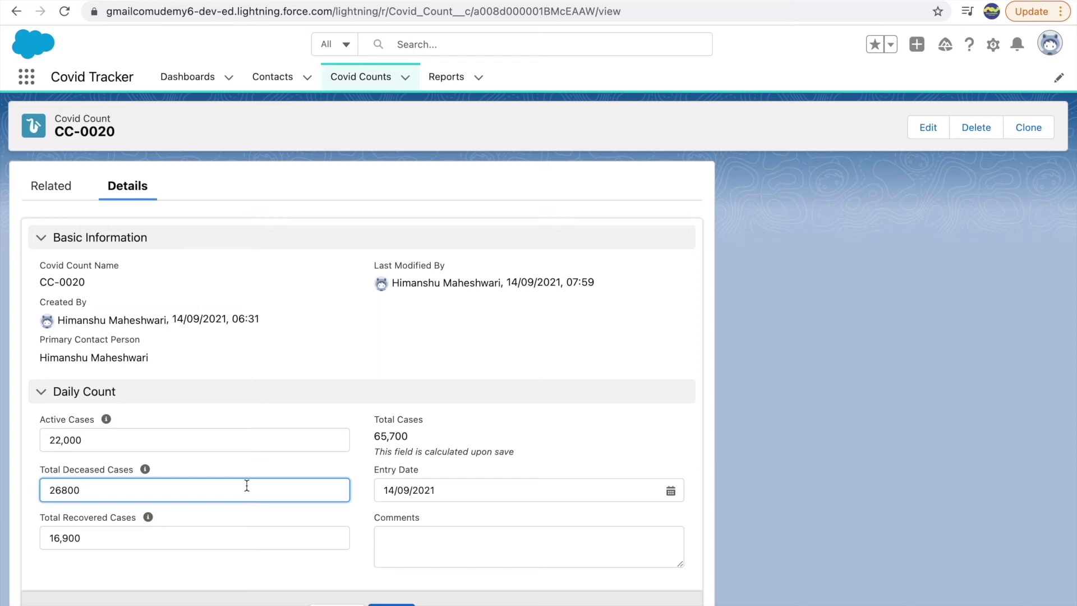
Change Total Deceased Cases to 66,800 and save, making Total Cases 105,700.
key("BackSpace")
type("6")
left_click(393, 603)
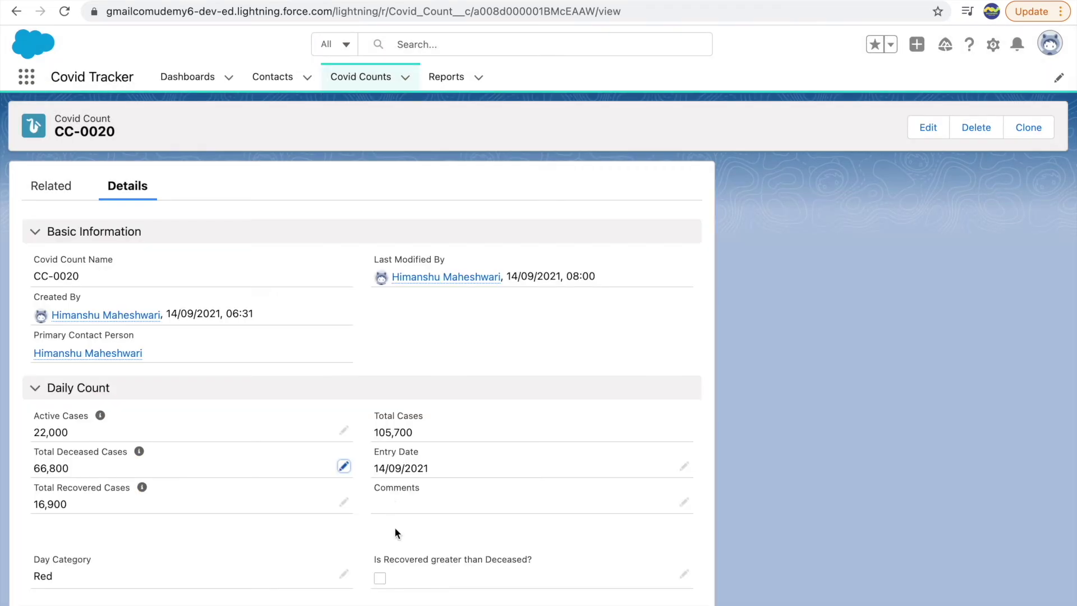
left_click_drag(413, 435, 373, 433)
left_click(784, 338)
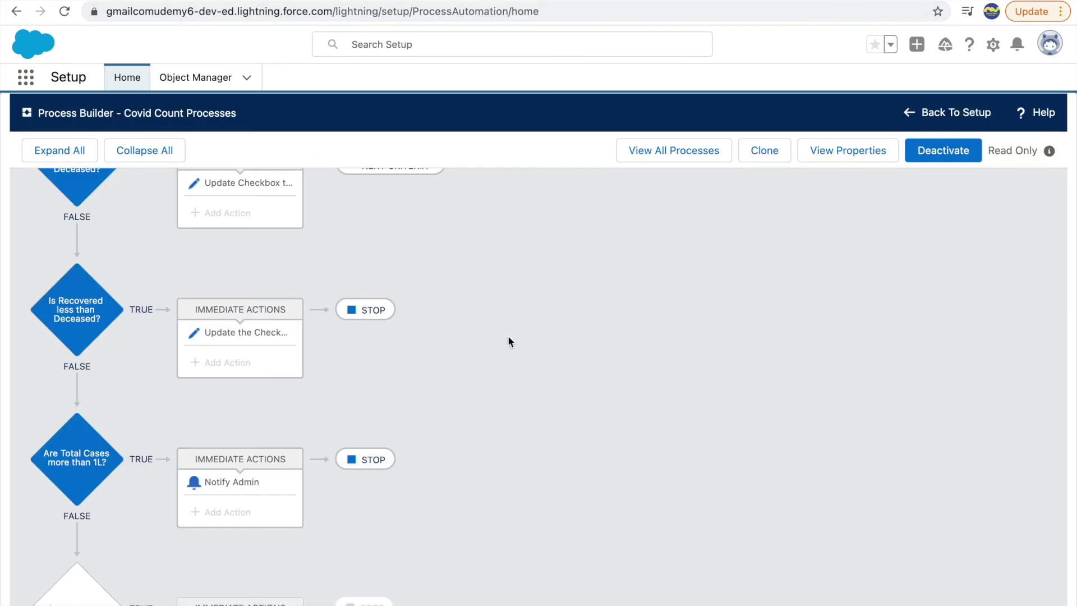
scroll(508, 341, "up", 3)
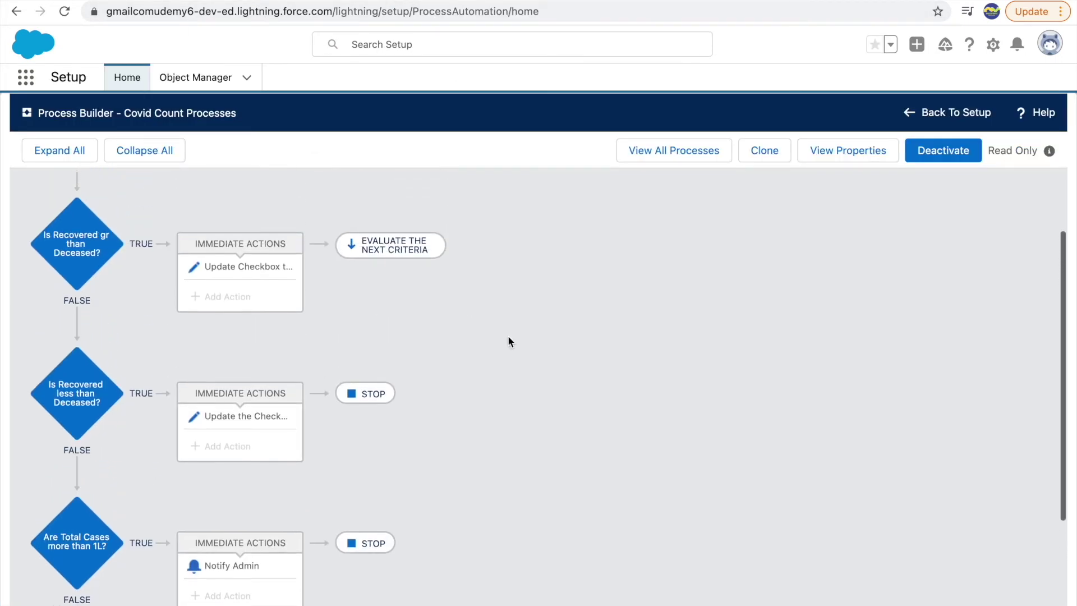
Inspect each criterion's conditions, its checkbox update action, and the Notify Admin action.
scroll(92, 384, "down", 2)
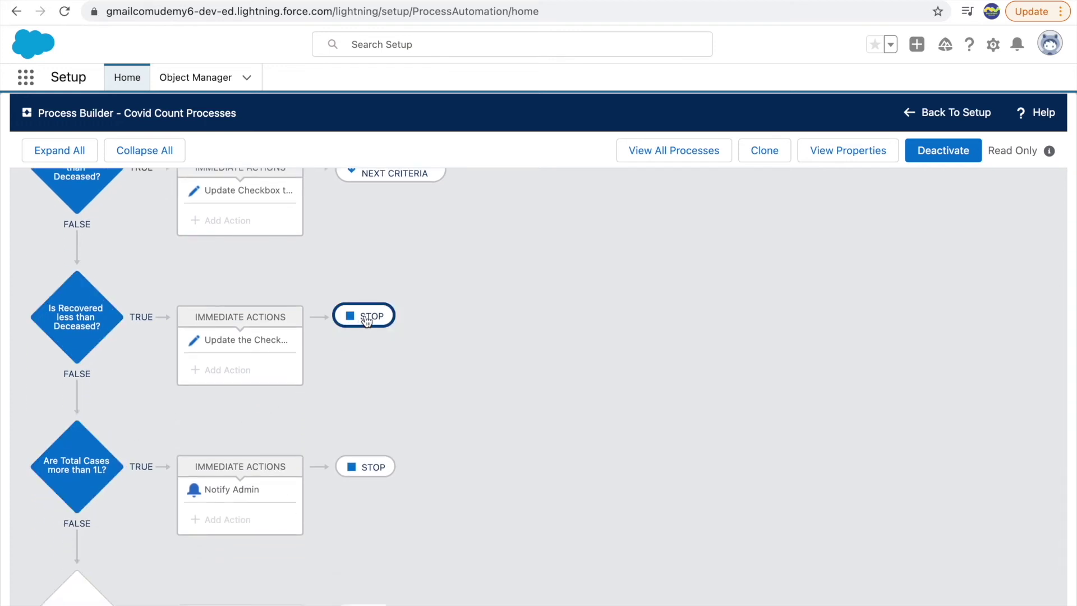
left_click(359, 325)
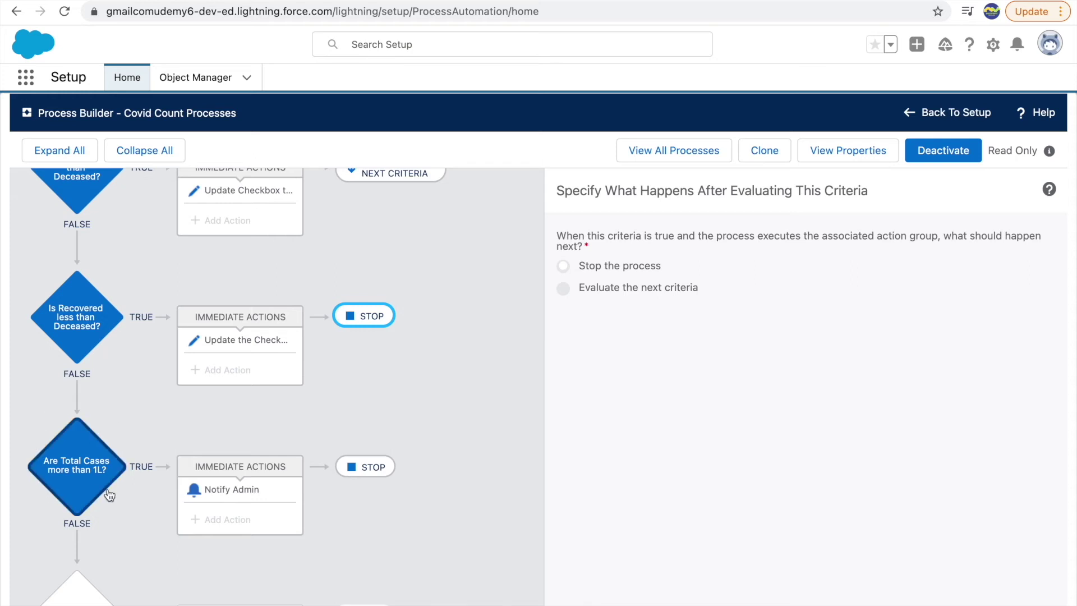
scroll(327, 459, "up", 1)
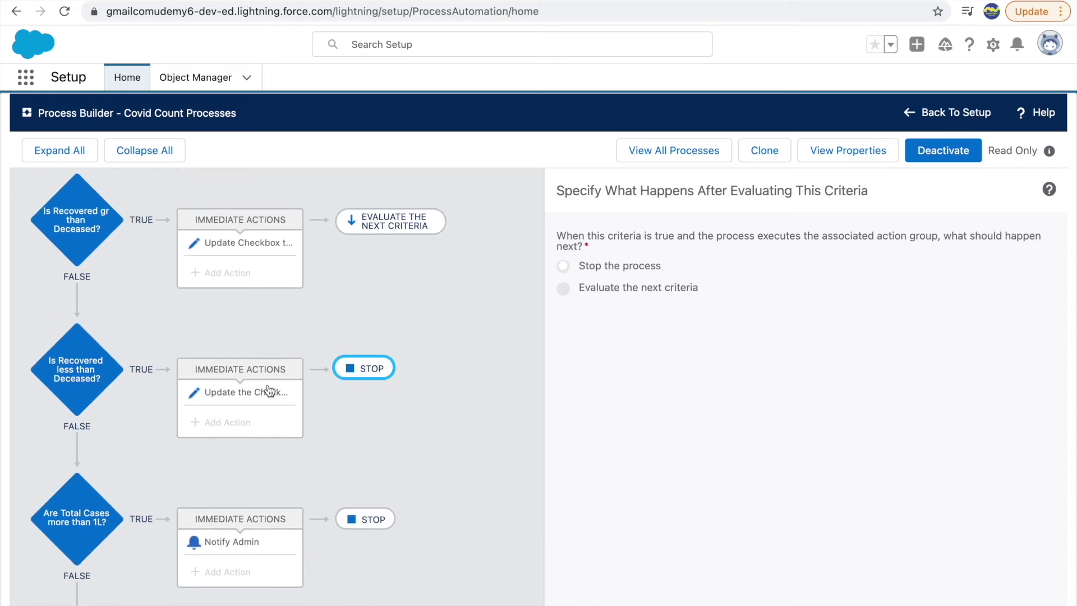
left_click(65, 217)
left_click(283, 242)
left_click(403, 231)
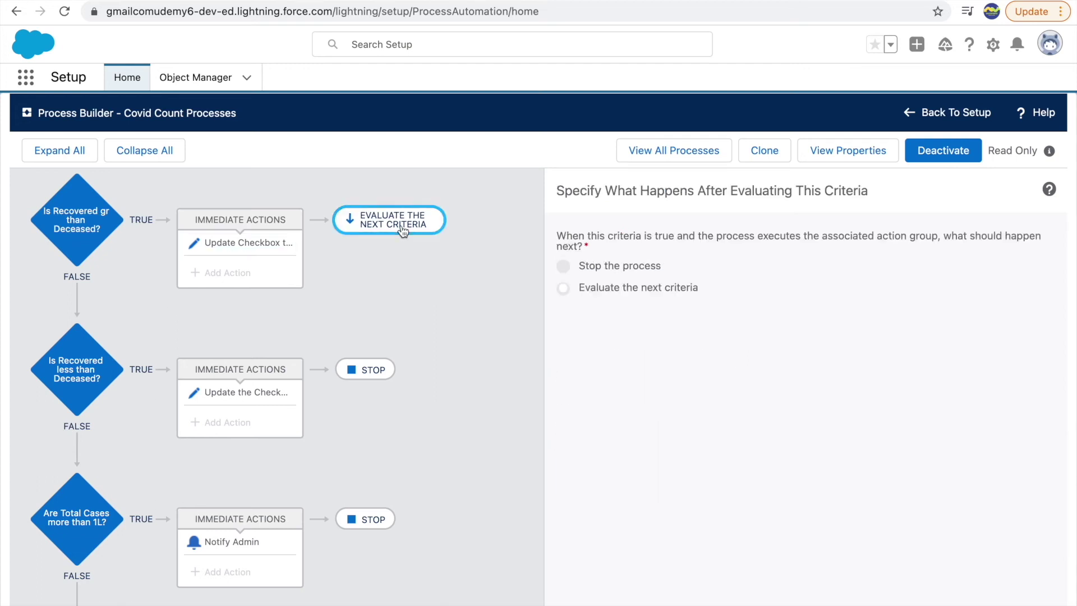
left_click(88, 370)
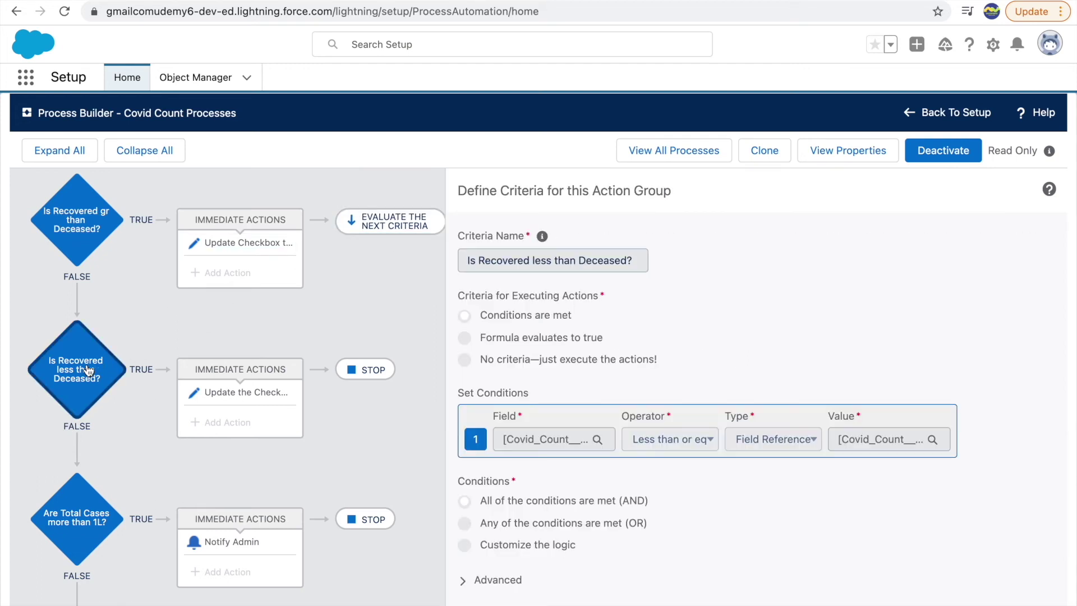
left_click(74, 515)
left_click(219, 546)
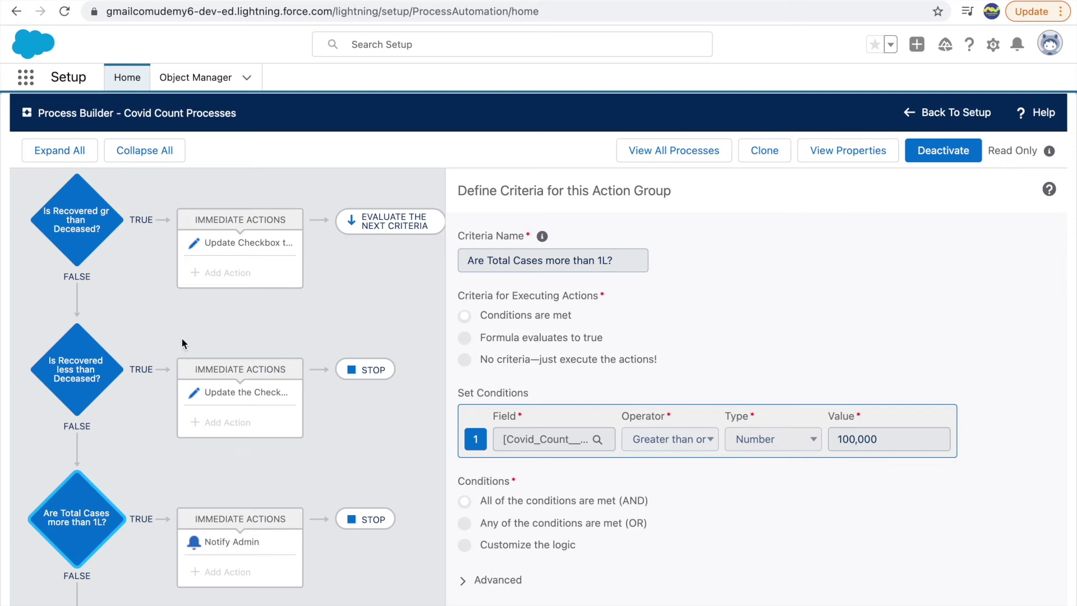
Recheck the Recovered-vs-Deceased criteria and the second criterion's Stop outcome, then start cloning the process.
left_click(73, 236)
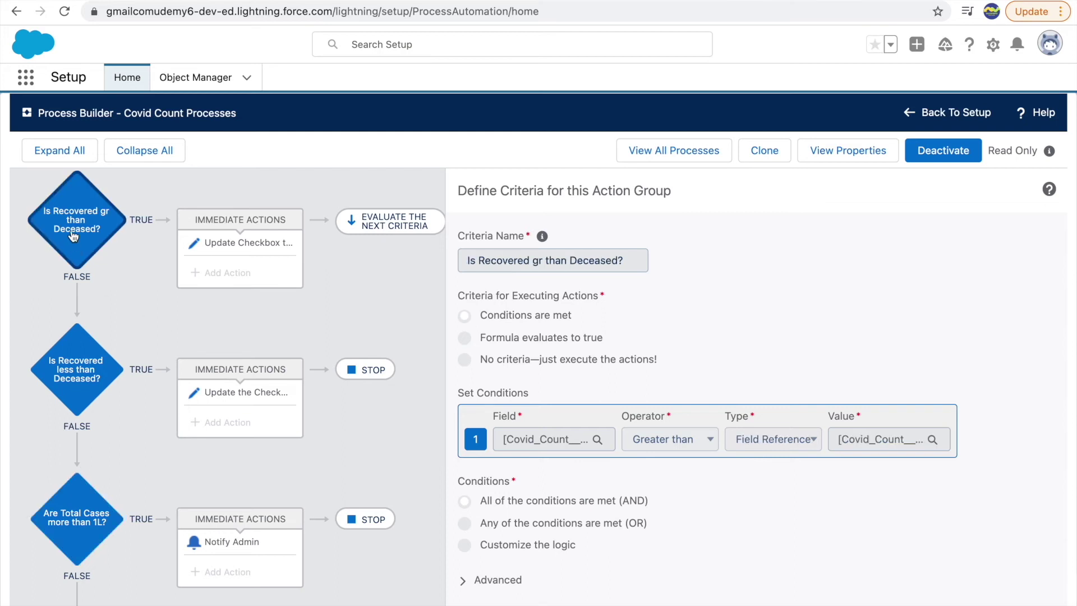
left_click(72, 366)
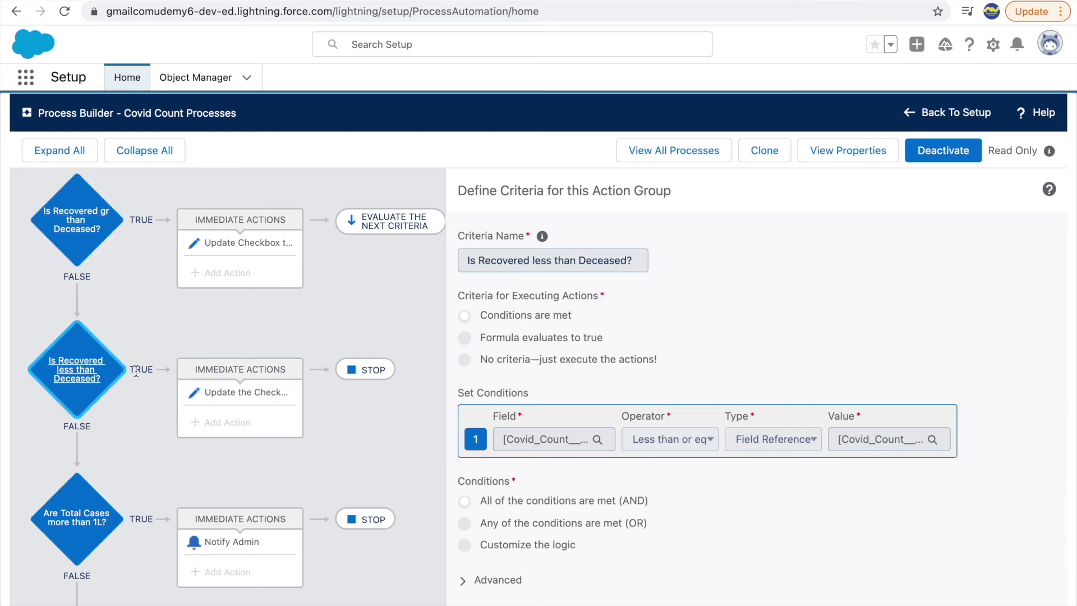
left_click(297, 397)
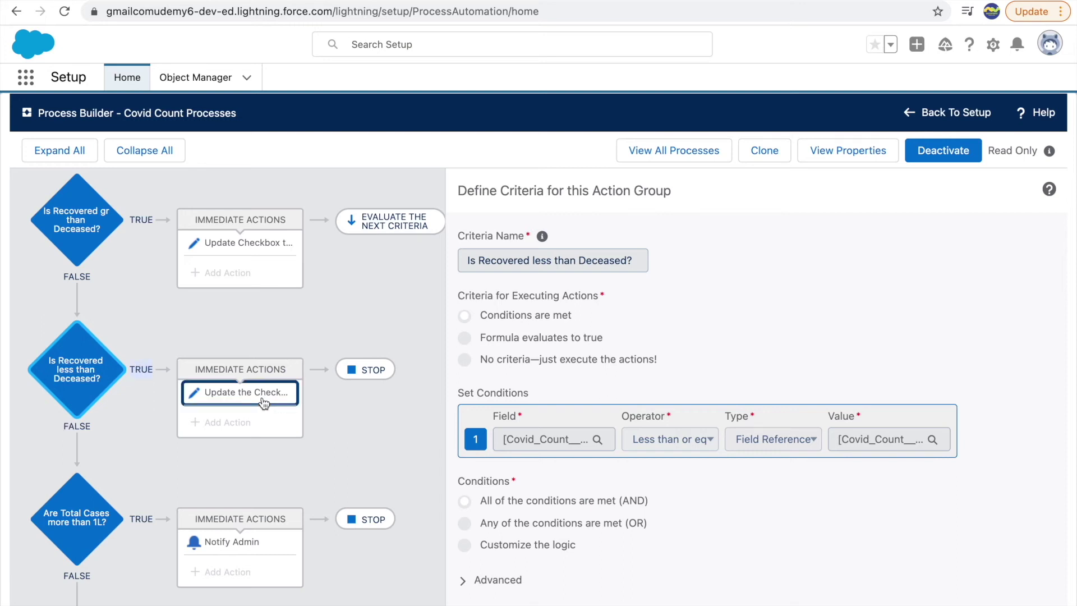
left_click(365, 377)
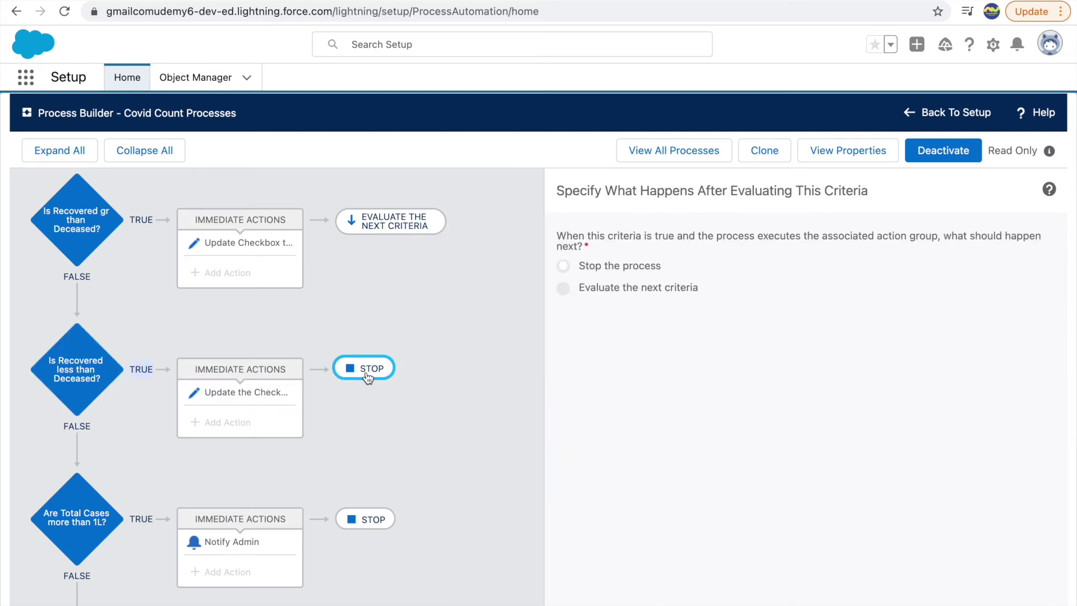
left_click(66, 513)
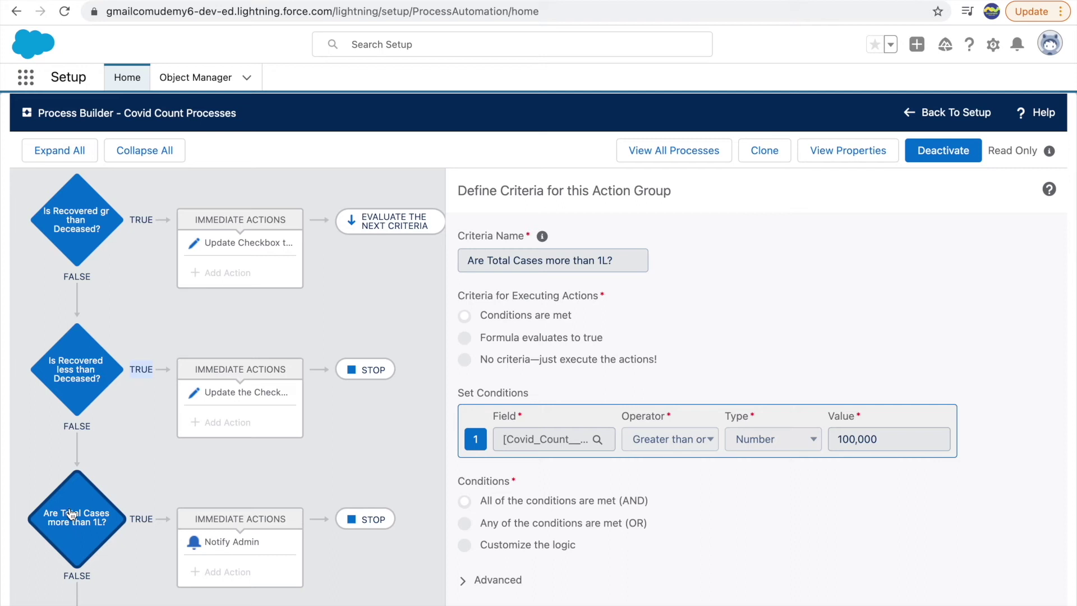
left_click(362, 375)
left_click(768, 155)
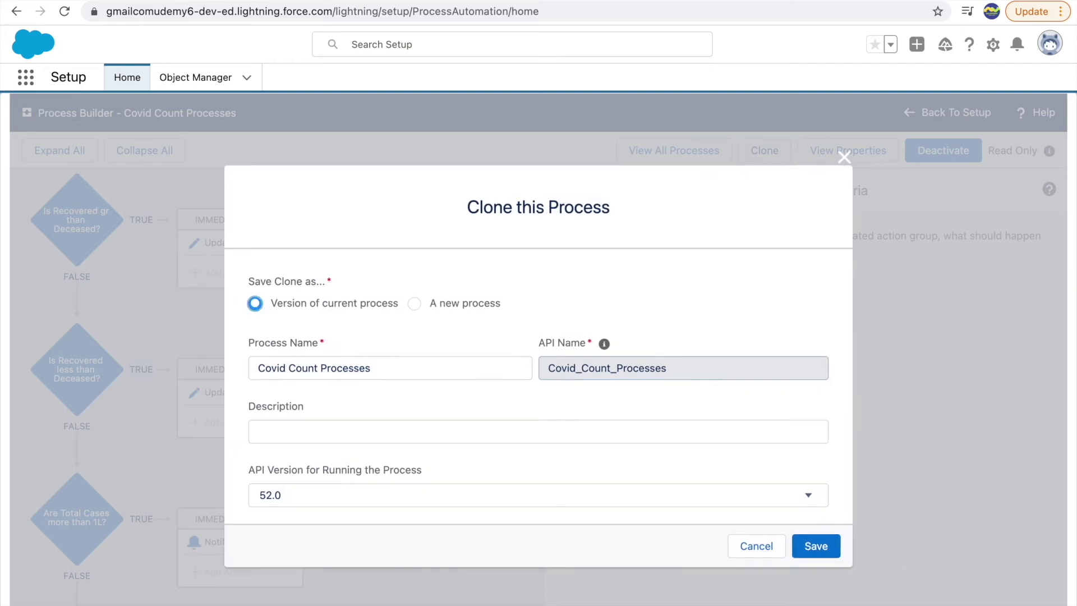
Save the clone as a new version and make 'Is Recovered less than Deceased?' evaluate the next criteria.
left_click(817, 546)
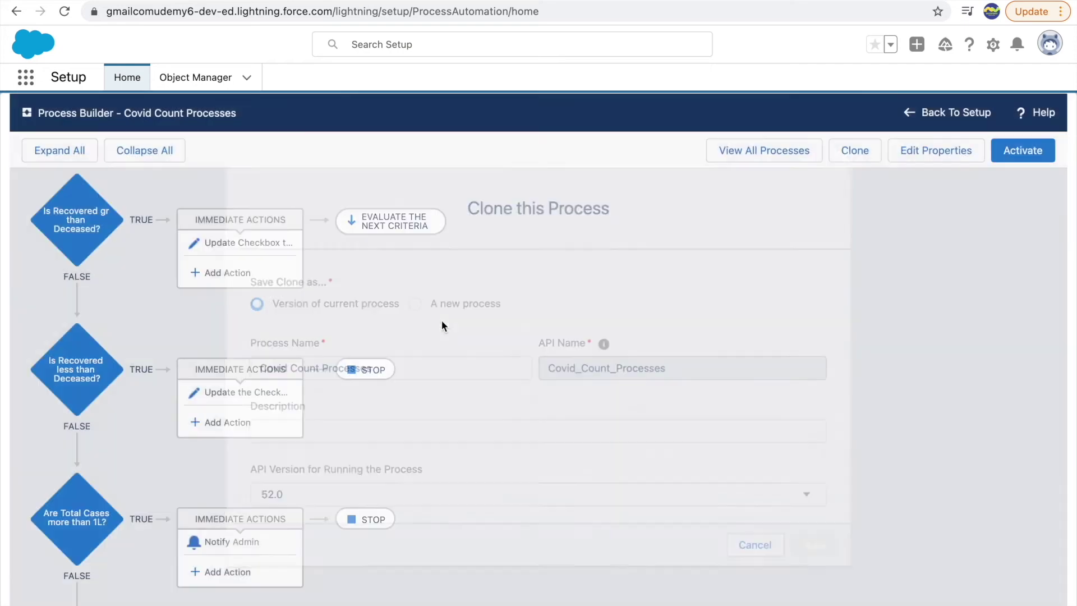
left_click(371, 369)
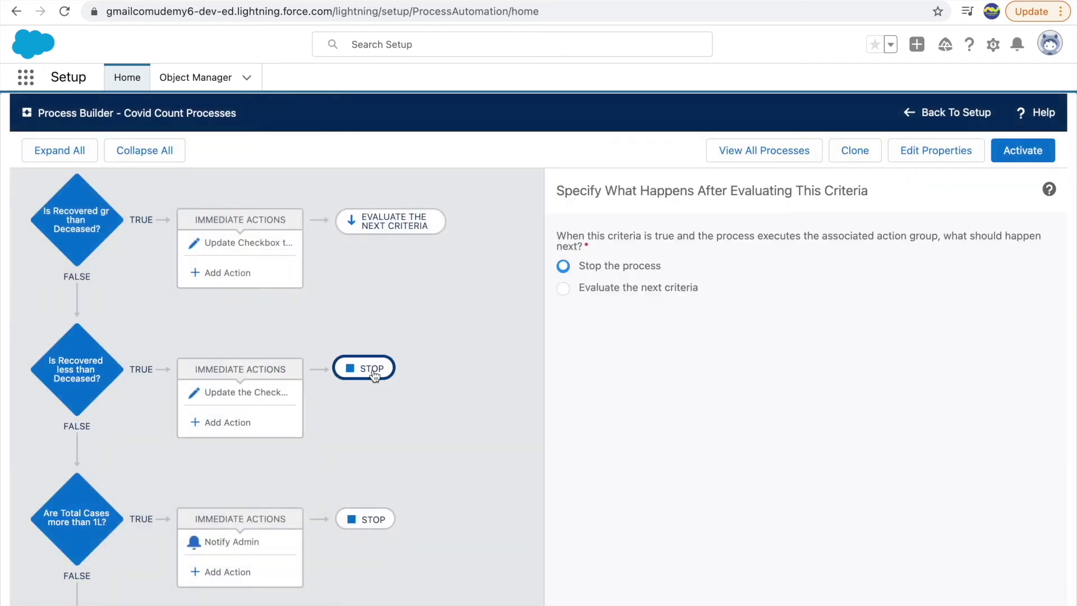
left_click(611, 287)
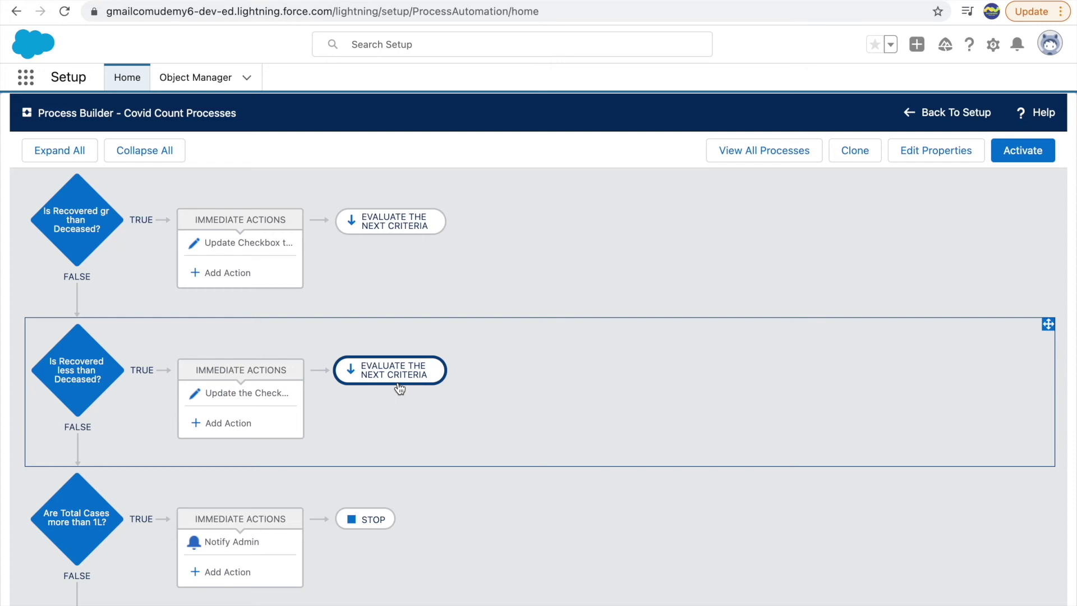
scroll(481, 348, "down", 3)
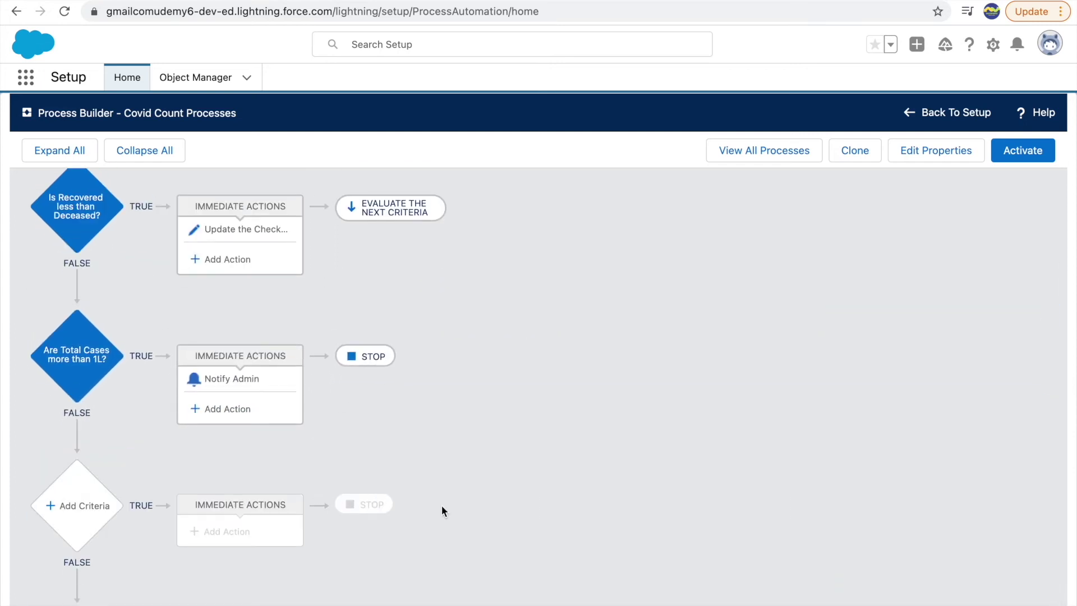
scroll(442, 505, "up", 3)
Activate the new process version and return to the CC-0020 record.
left_click(1018, 153)
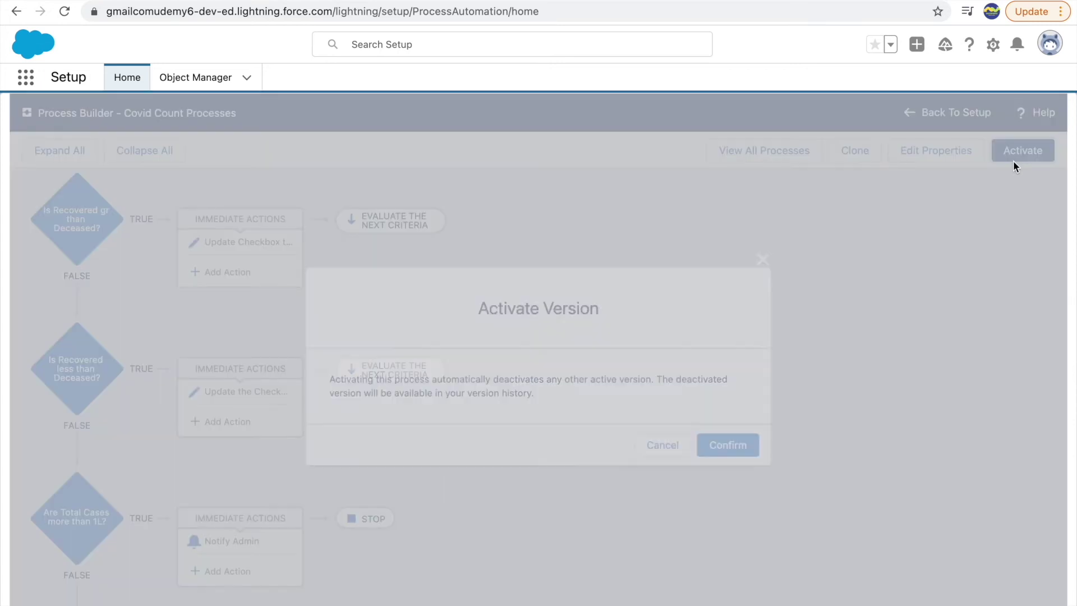
left_click(730, 450)
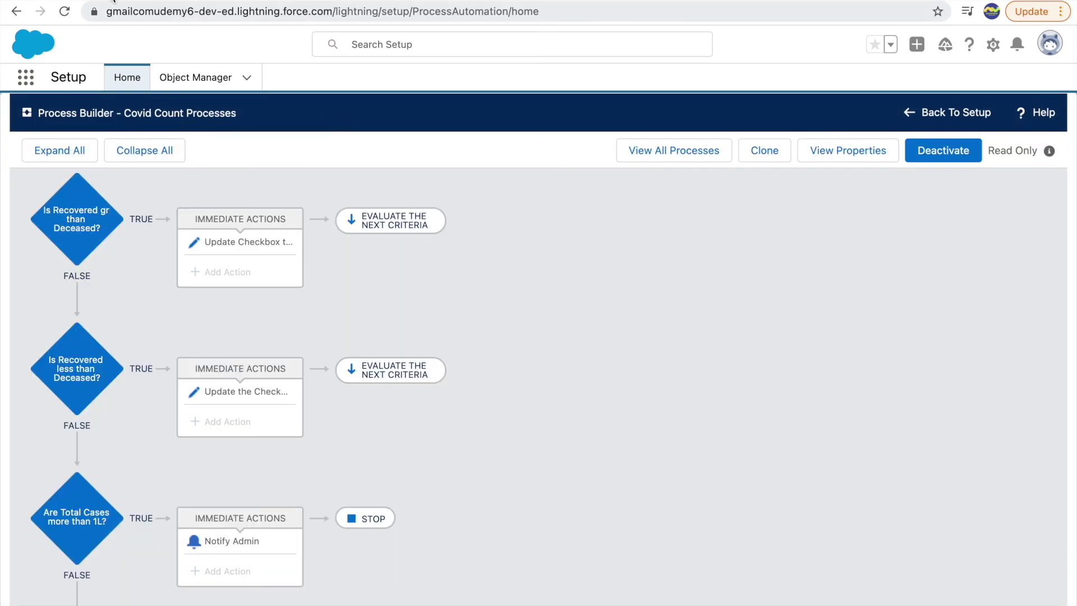
left_click(114, 1)
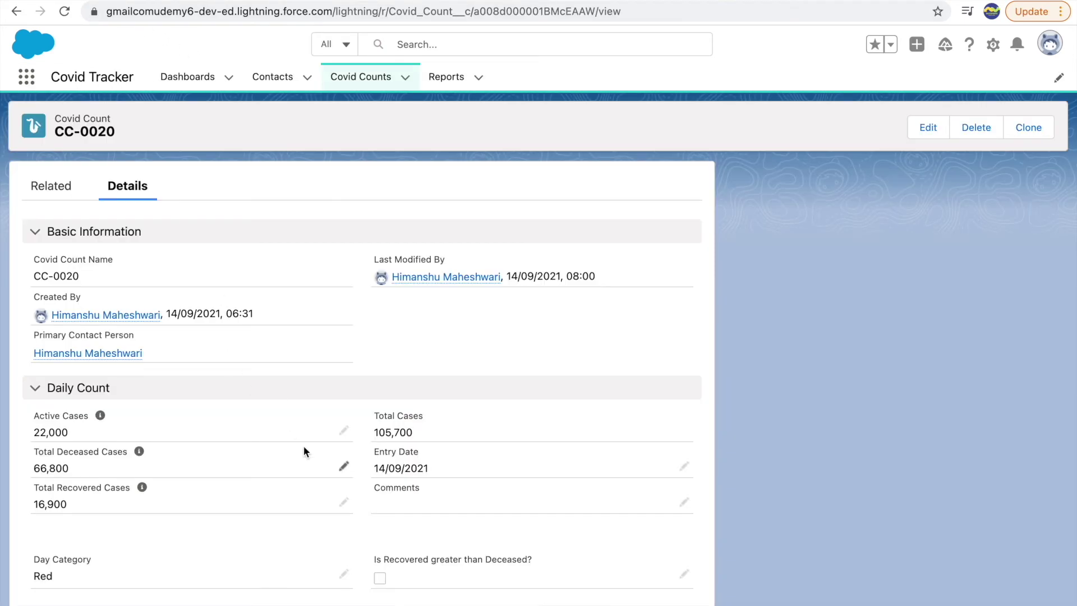
Raise Total Deceased Cases to 66,900 (Total Cases 105,800) and view the new high-cases notification.
left_click(346, 469)
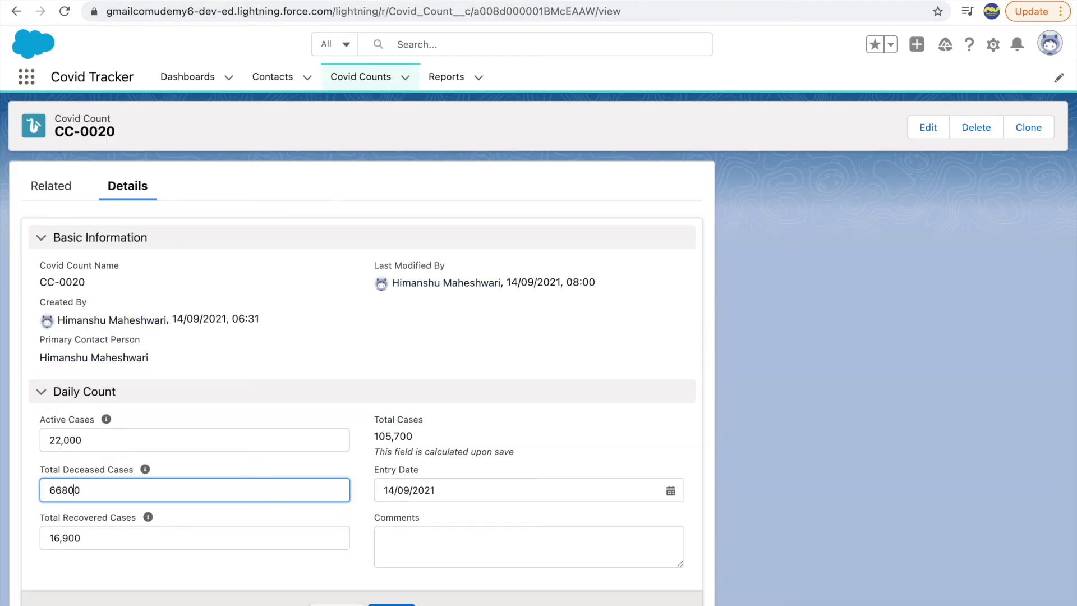
left_click(392, 604)
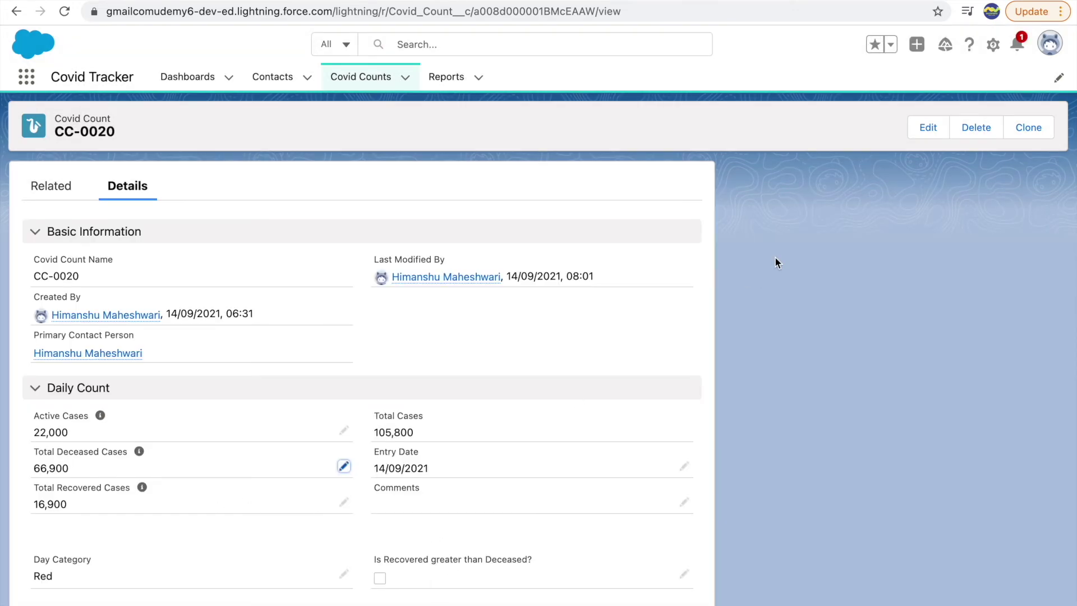
left_click(1017, 44)
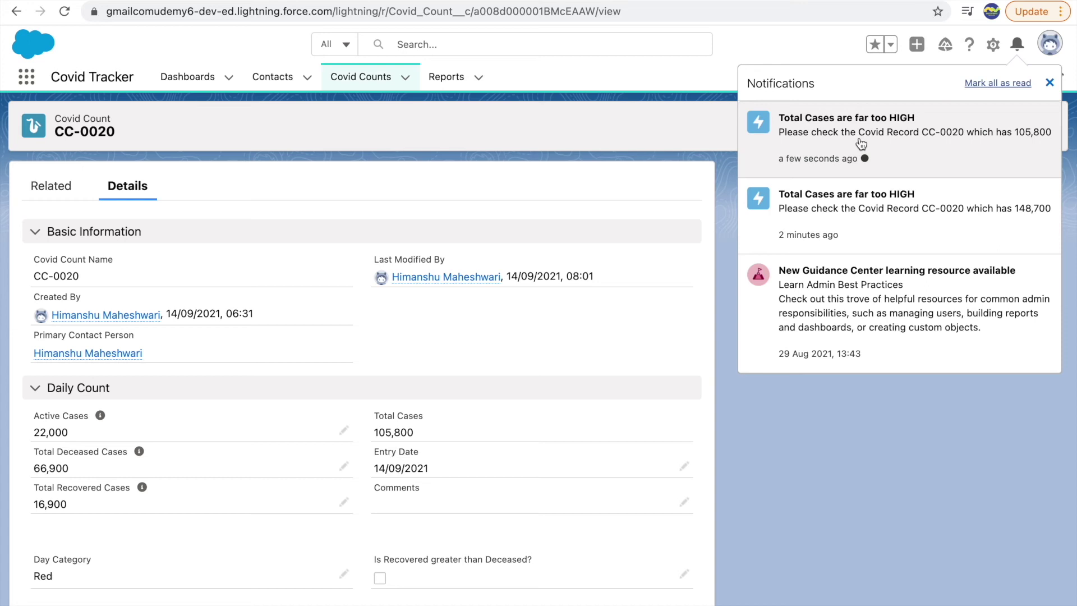